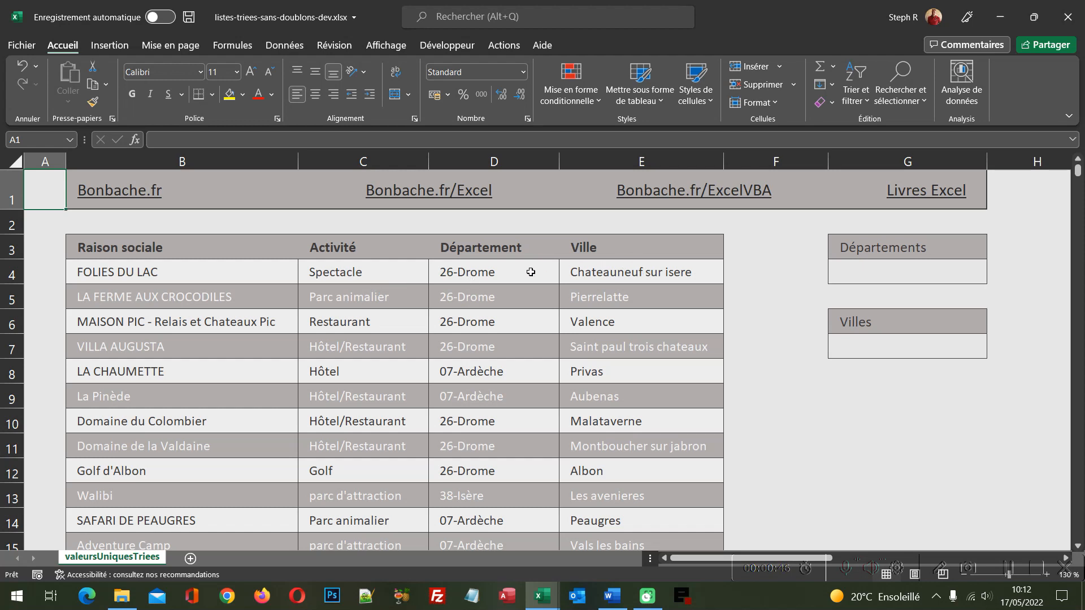
Choose 17-Charente Maritime from the drop-down list of cell G4 under Départements.
left_click(948, 276)
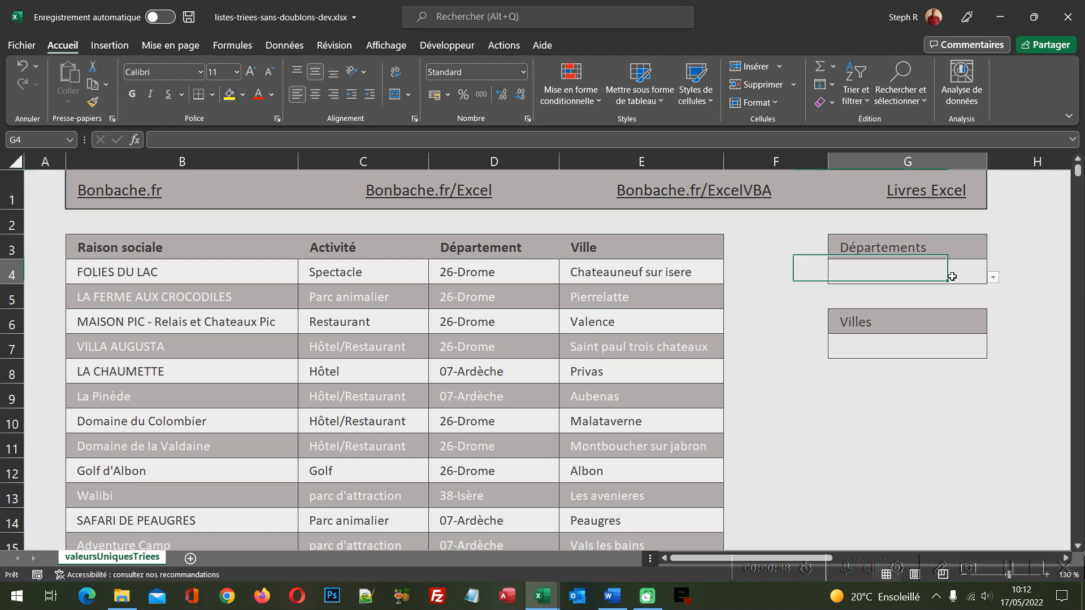
left_click(993, 279)
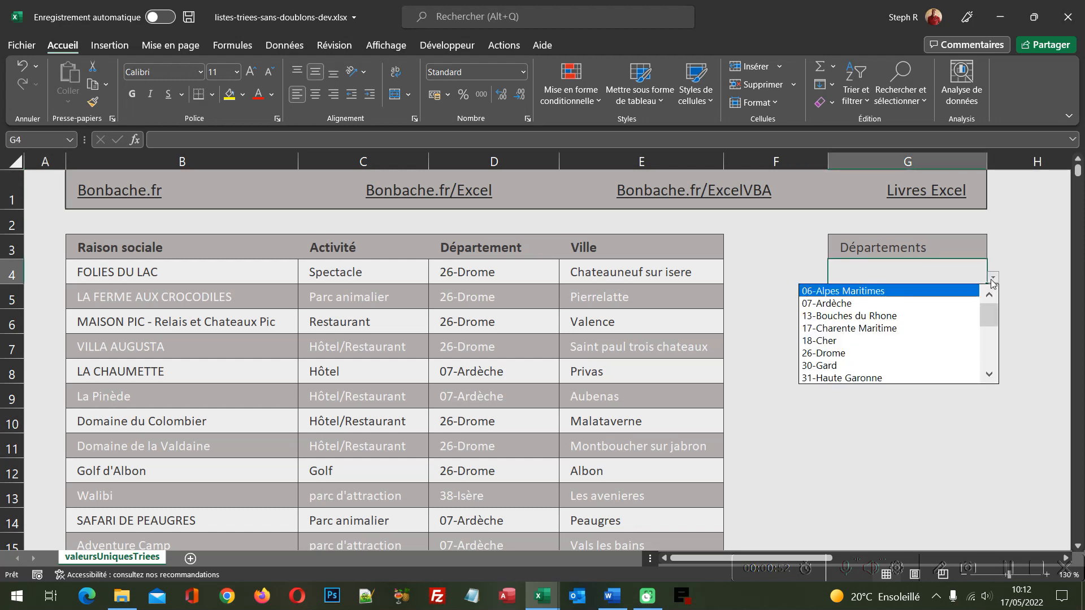
left_click(925, 334)
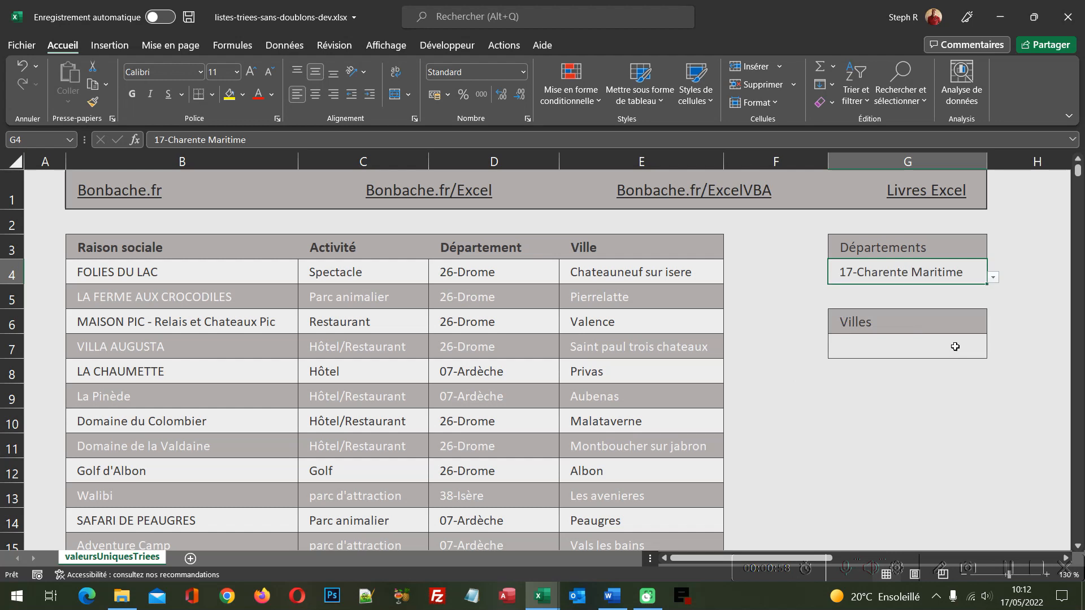
Choose Aubenas from the drop-down list of cell G7 under Villes.
left_click(955, 347)
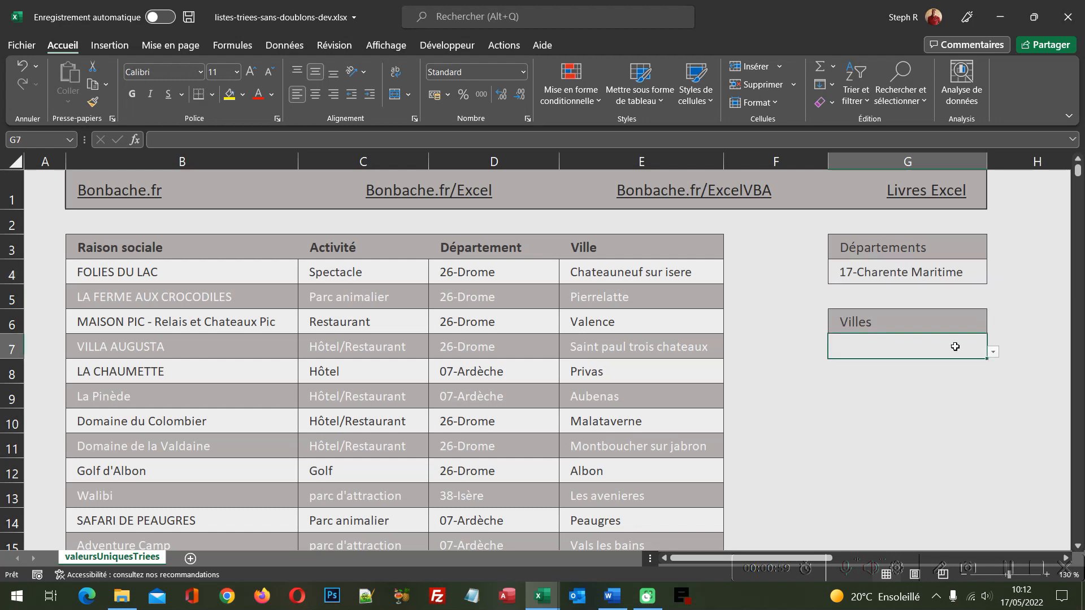
left_click(993, 353)
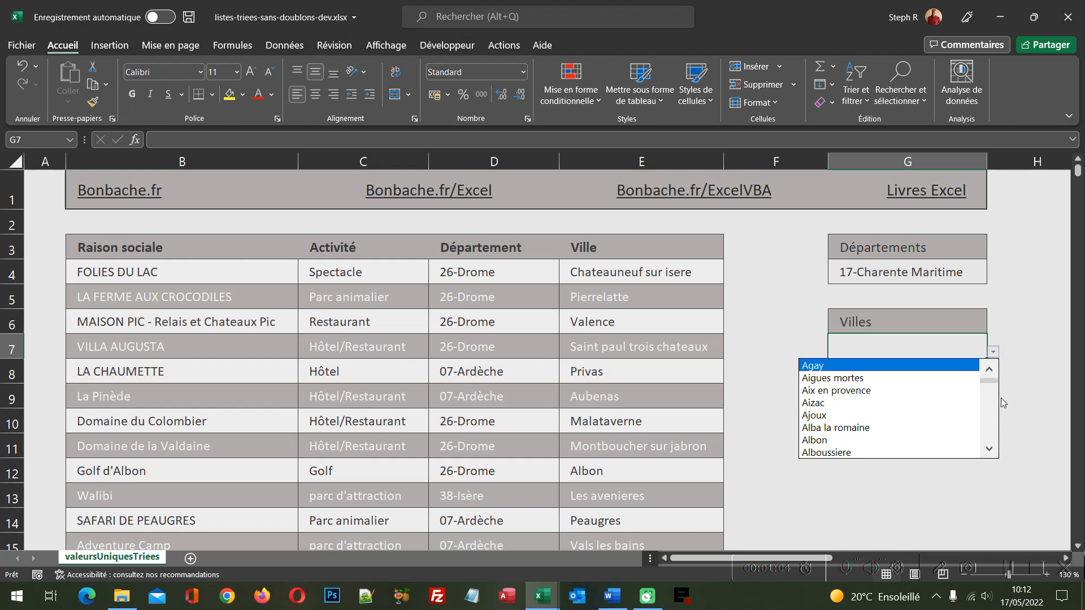
left_click(992, 417)
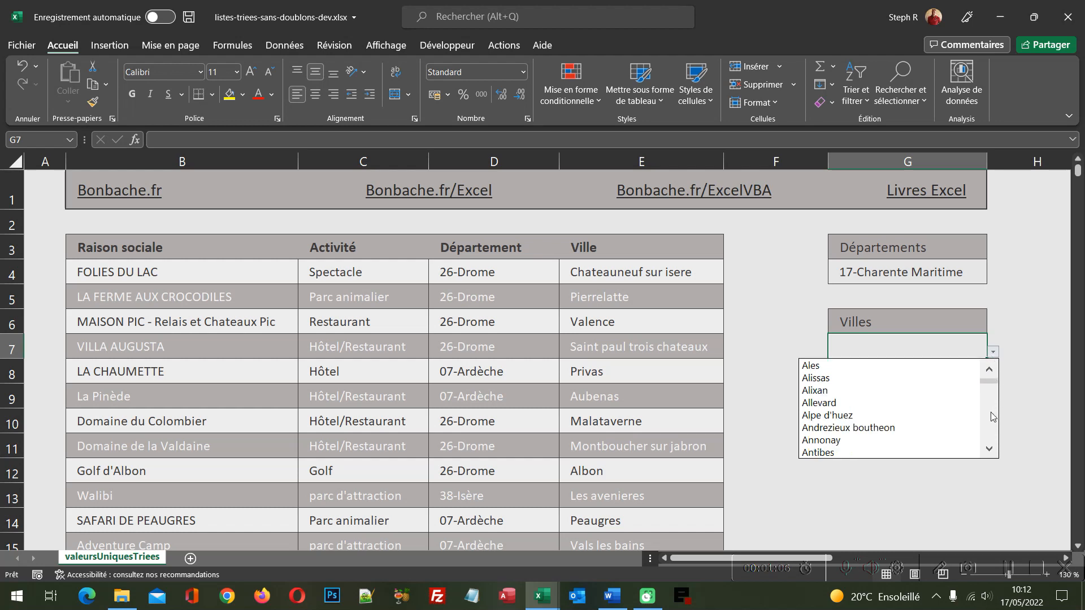
left_click(993, 425)
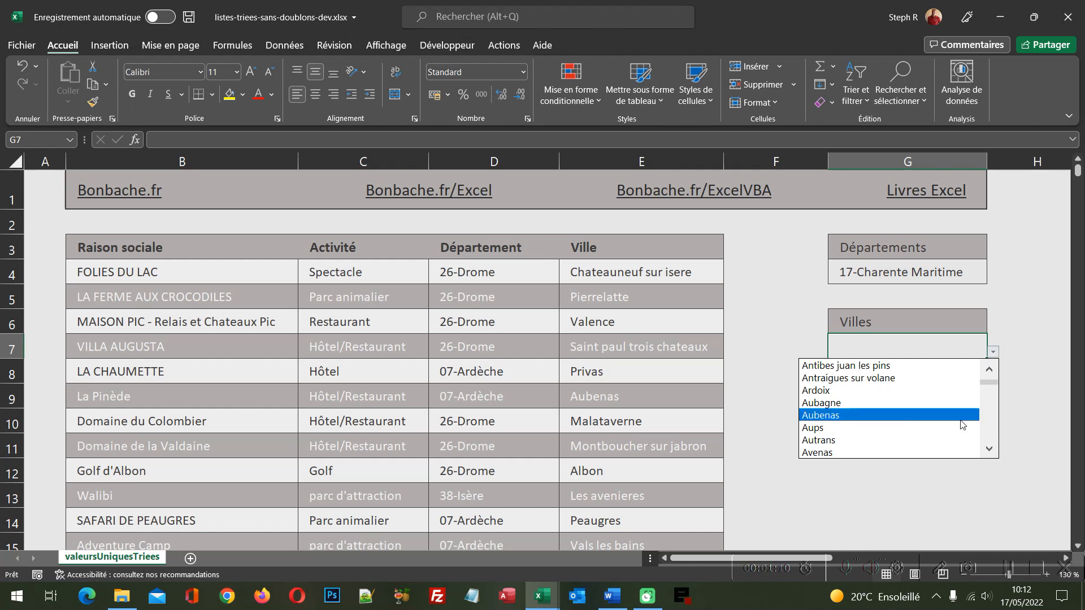
left_click(842, 415)
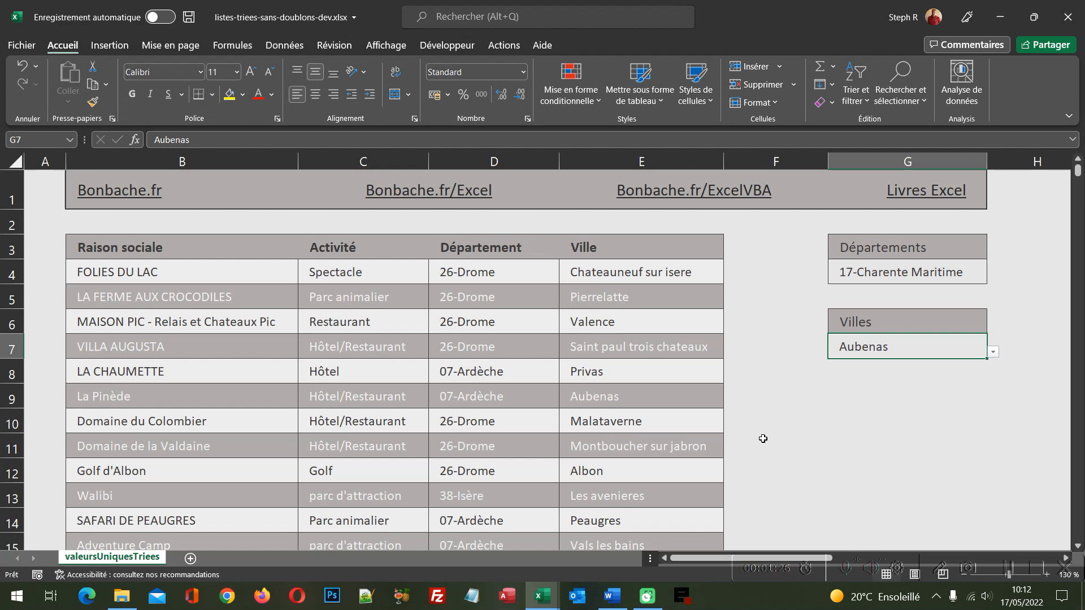
Switch to the workbook listes-triees-sans-doublons.xlsx and examine the references of the defined names Dep and Villes.
mouse_move(547, 599)
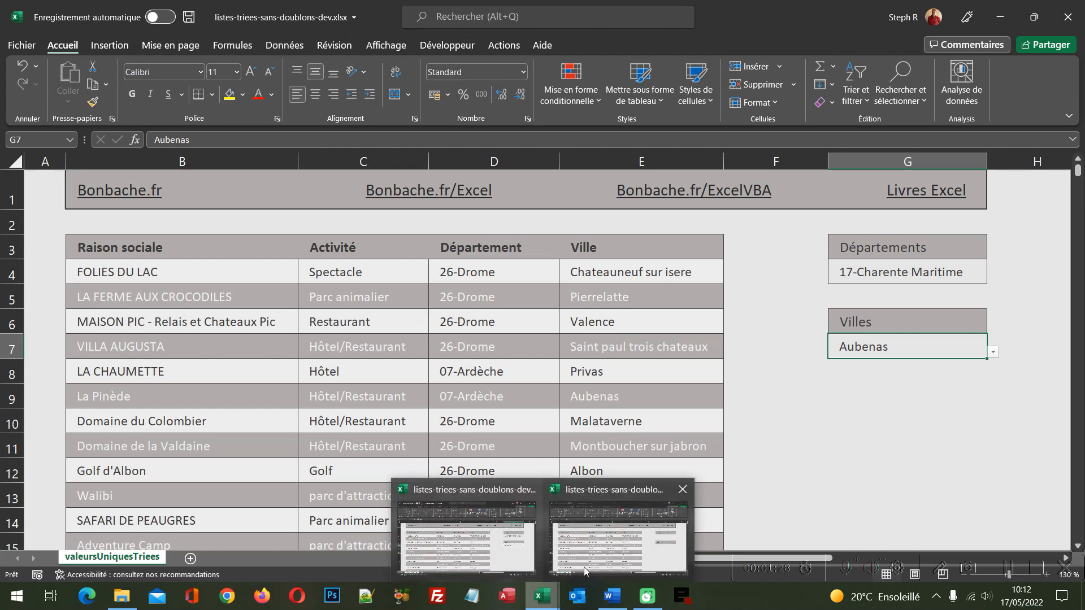
left_click(605, 543)
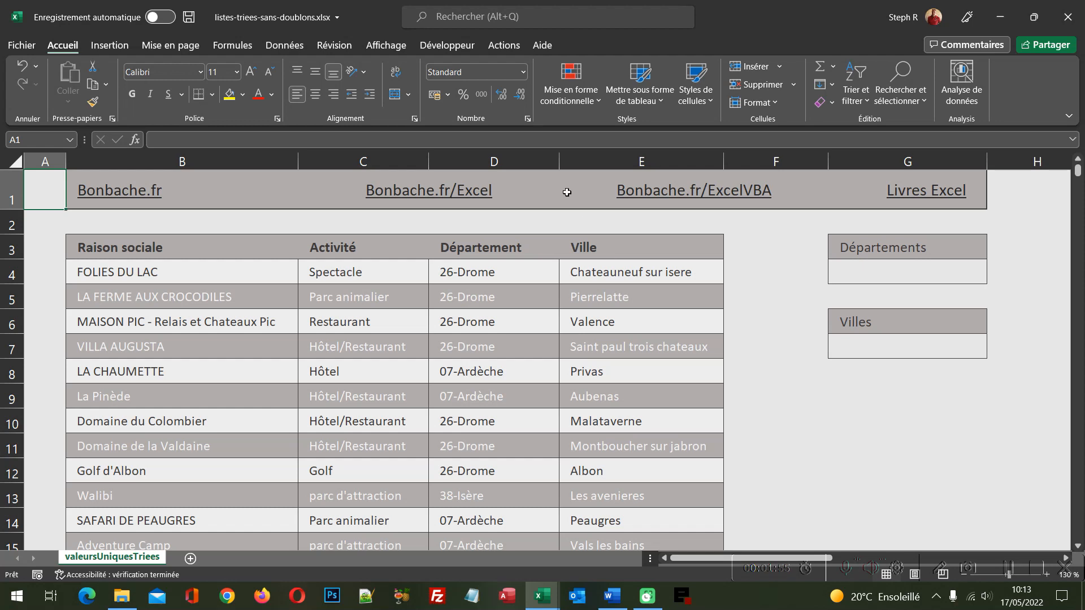
left_click(250, 47)
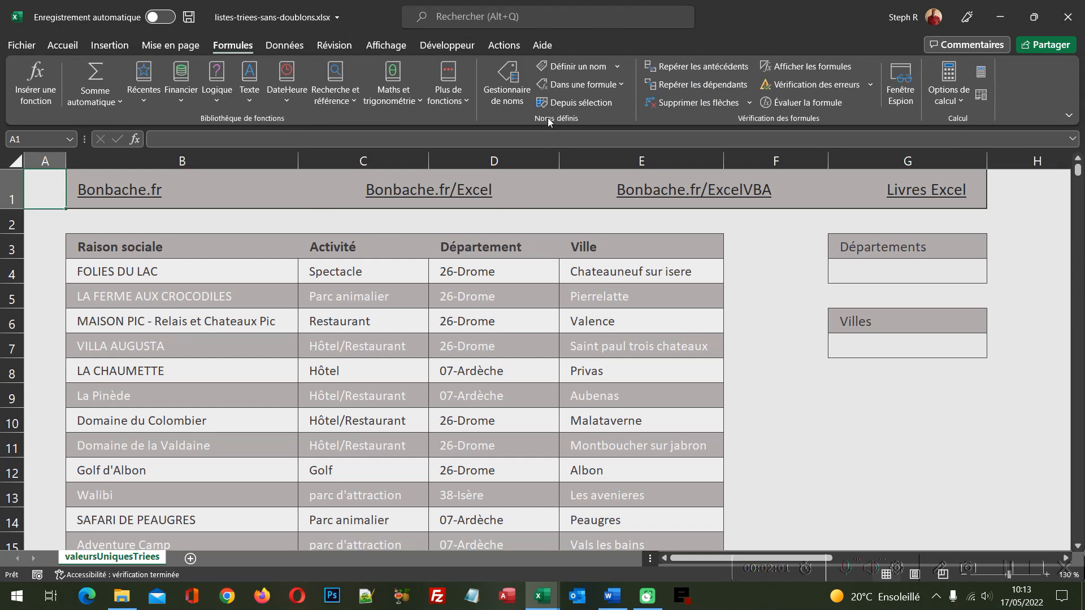
left_click(490, 83)
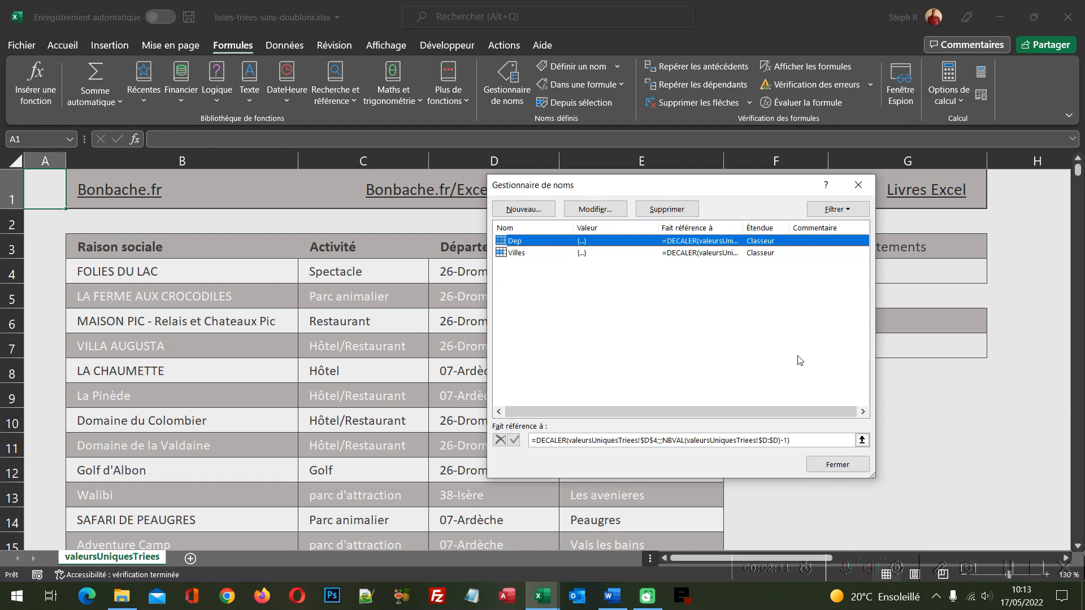
left_click(515, 258)
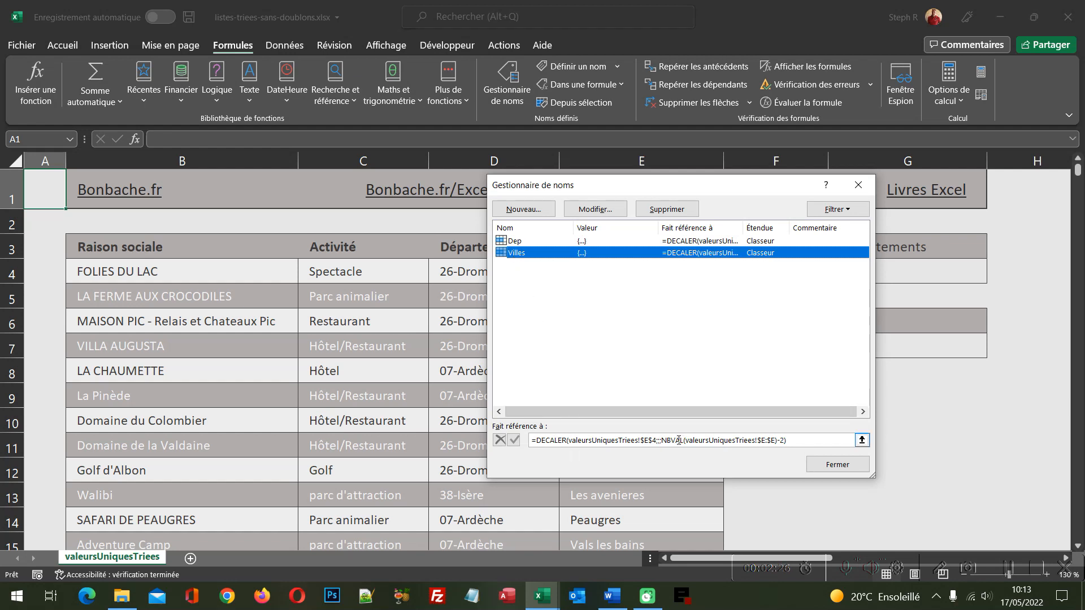
left_click(513, 243)
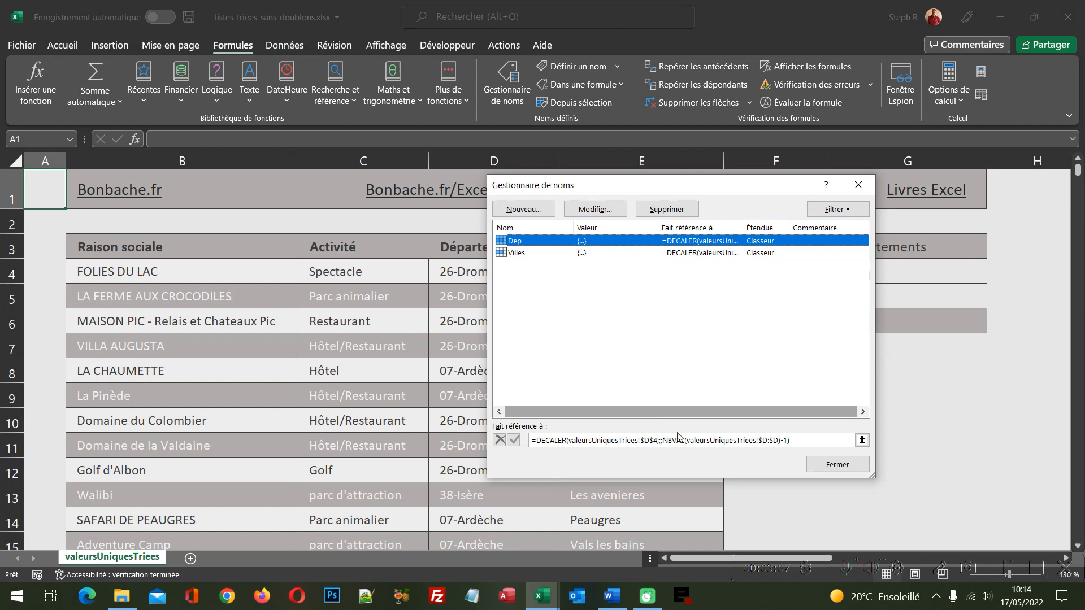
left_click(836, 469)
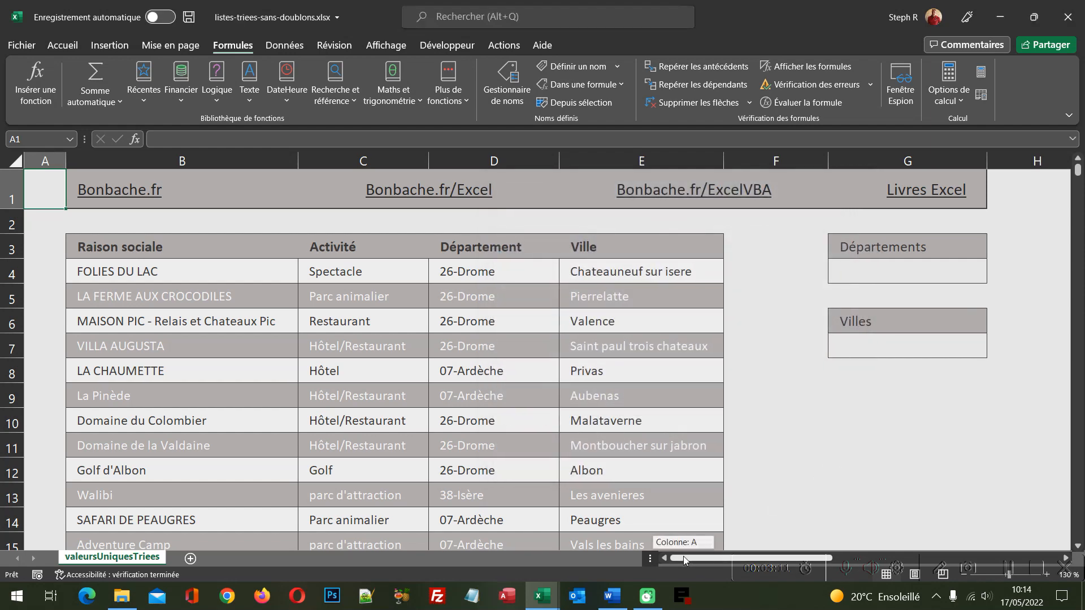
Extract the sorted department list without duplicates from cell K1 down with the formula =TRIER(UNIQUE(Dep)).
left_click_drag(683, 556, 795, 534)
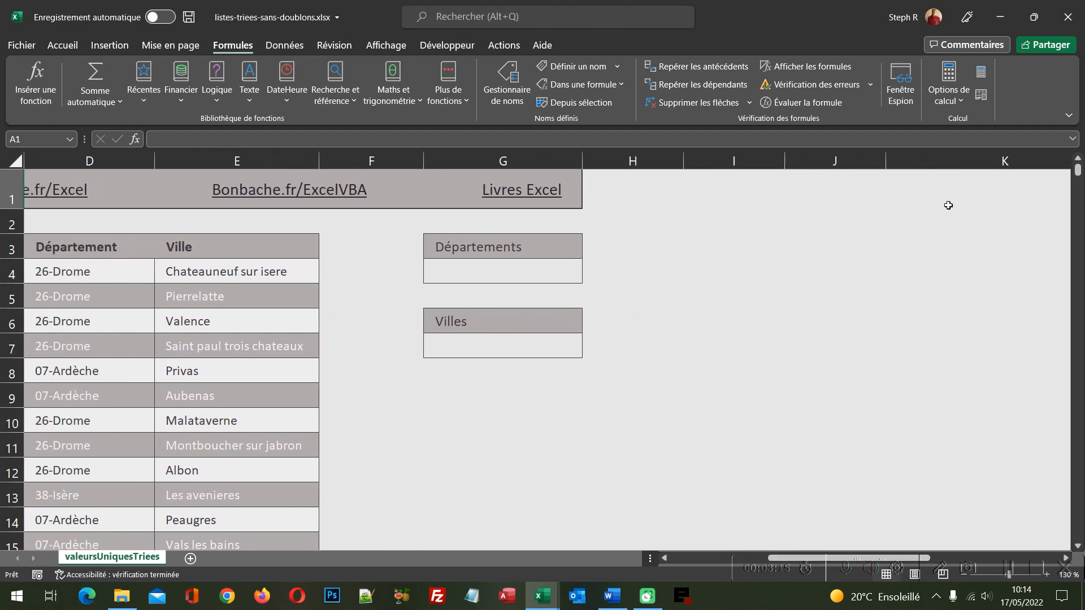
left_click(947, 185)
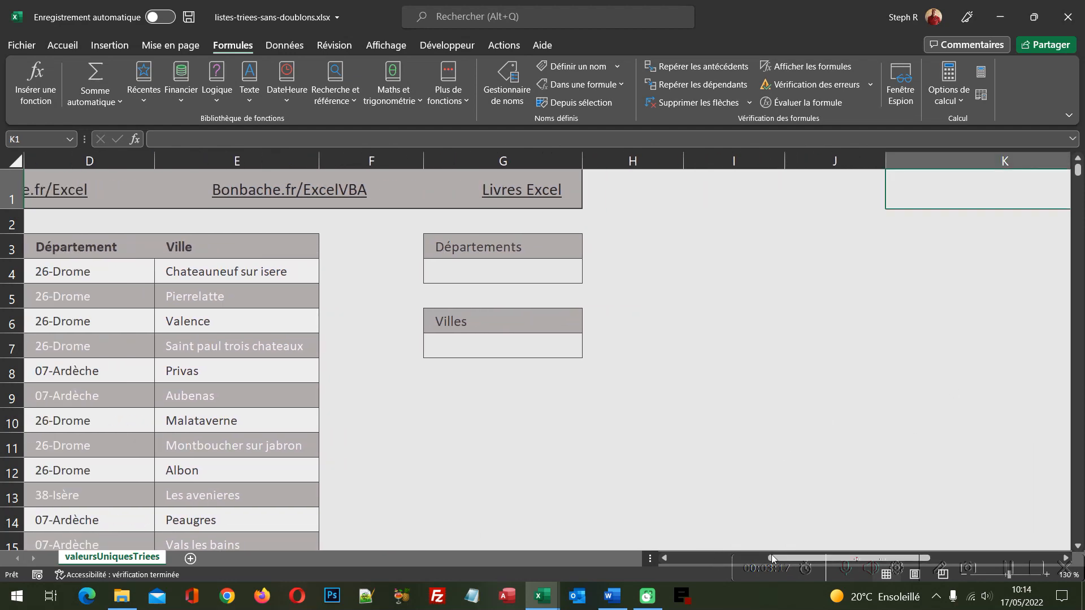
left_click(1066, 560)
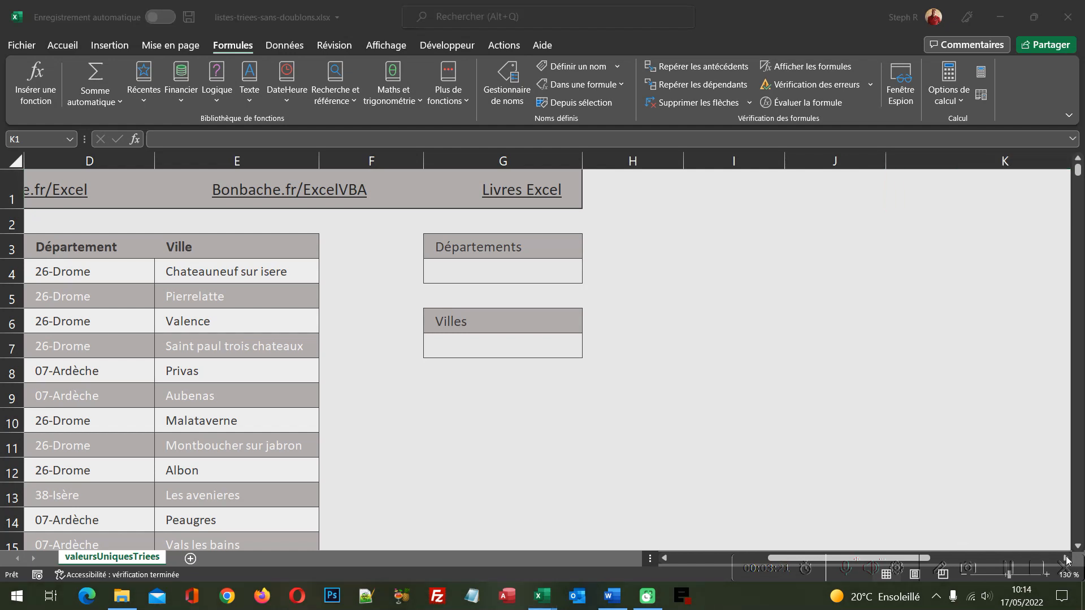
left_click(985, 188)
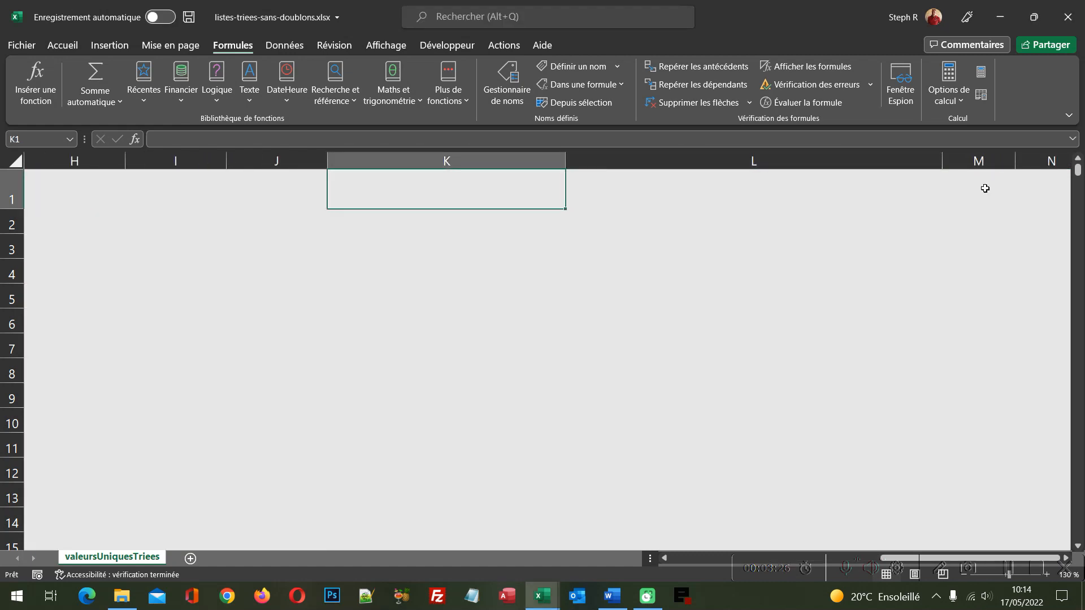
type("=")
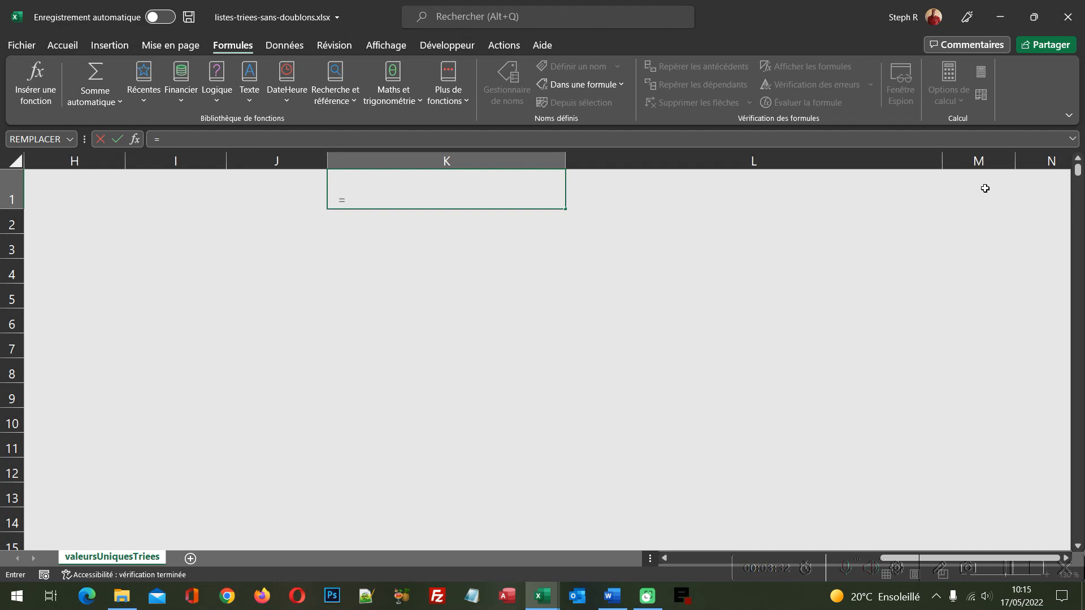
type("Tr")
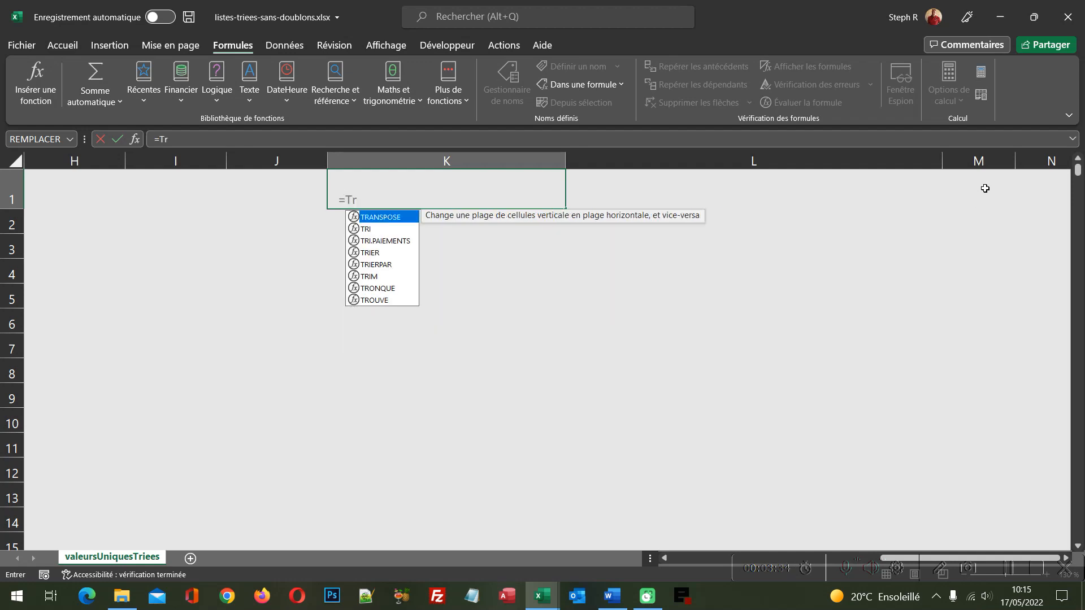
type("ier")
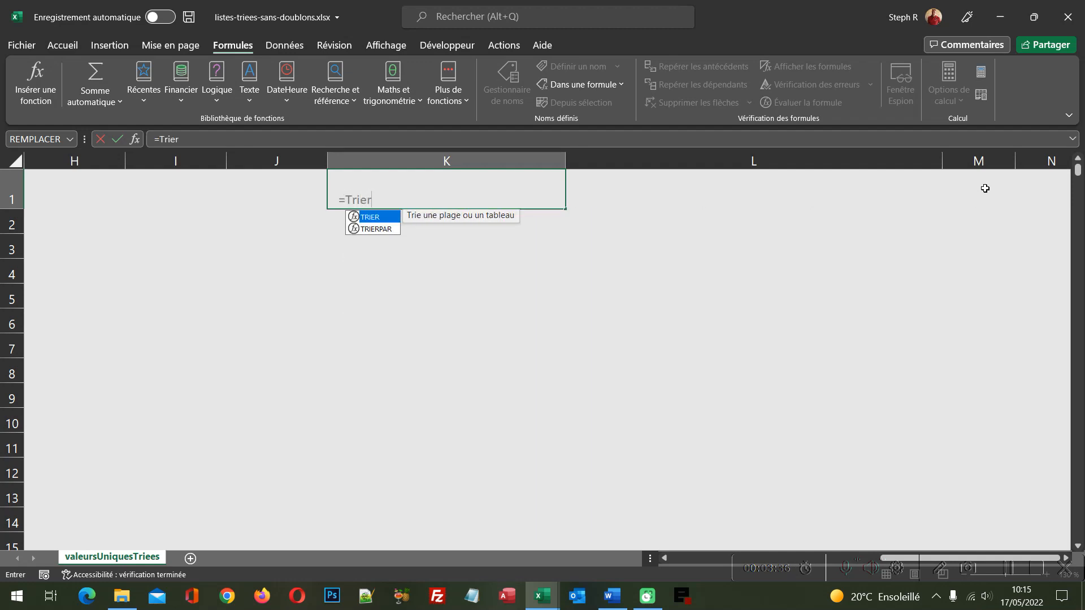
type("(")
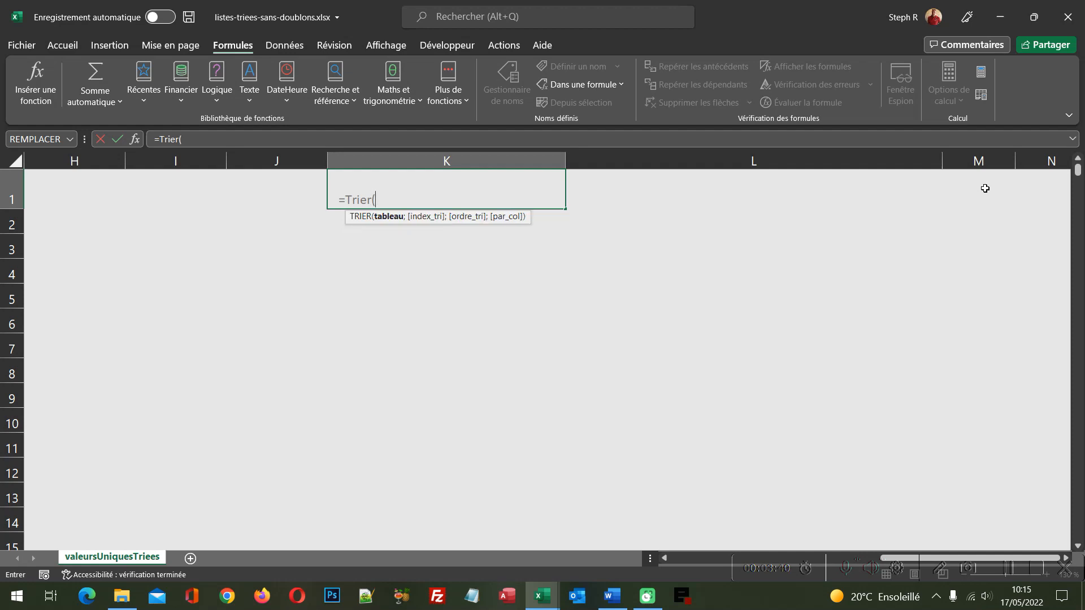
type("Unique")
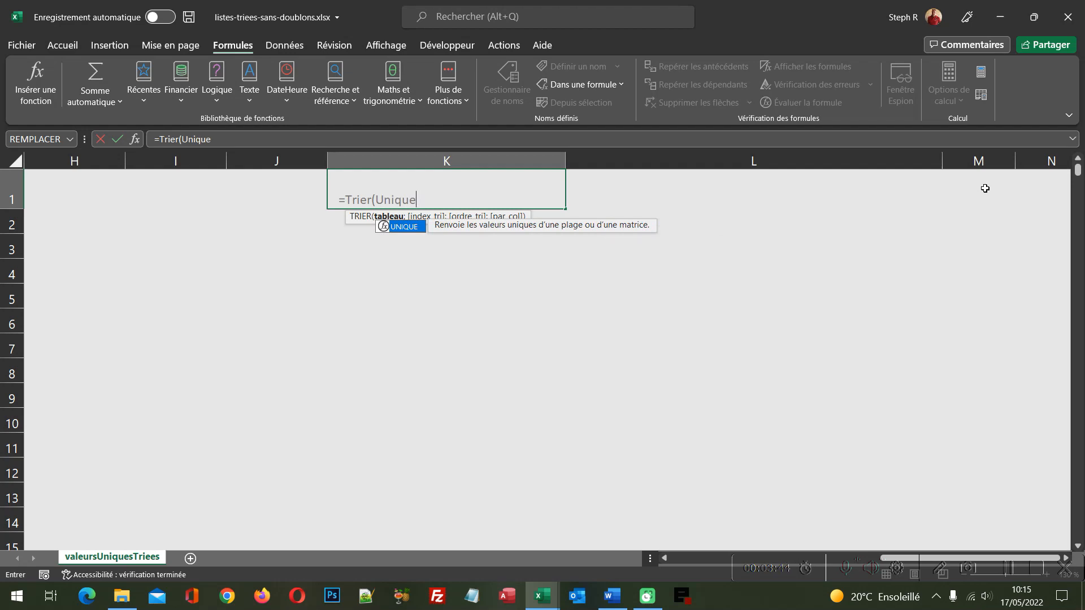
type("(")
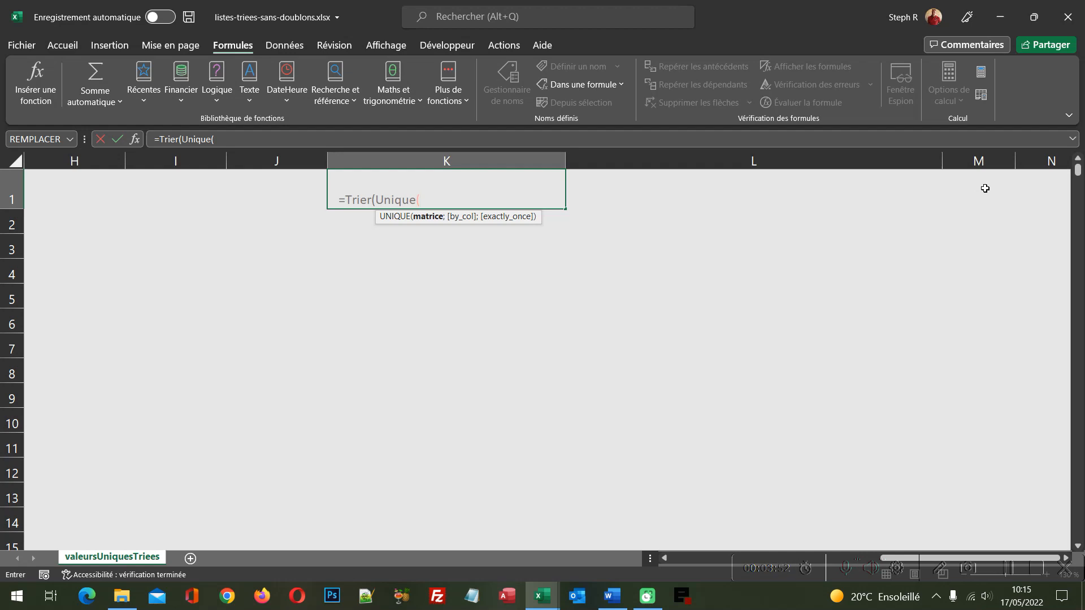
type("Dep")
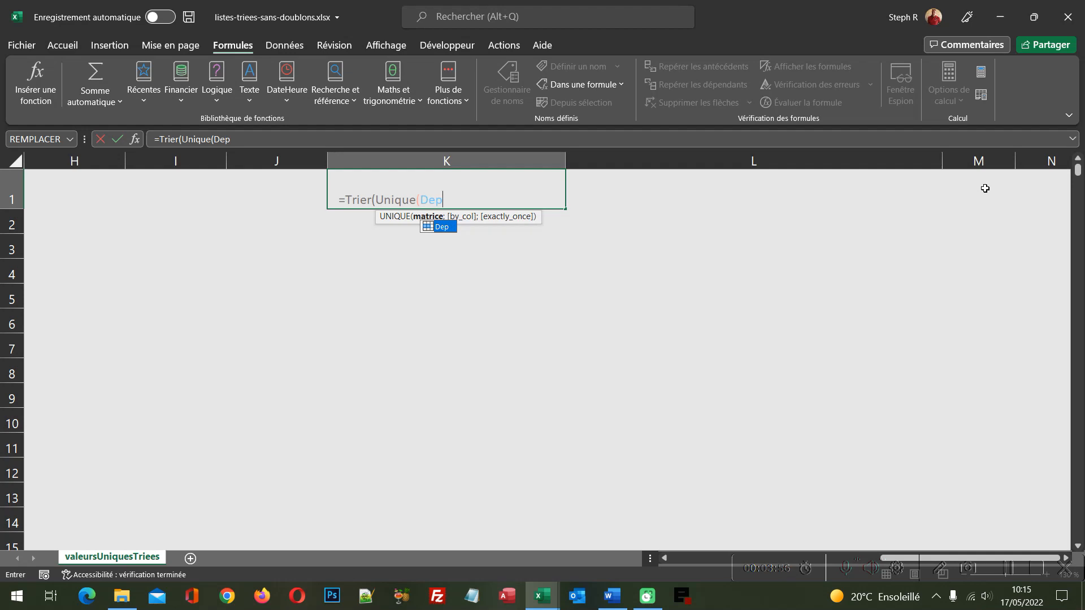
key("Escape")
type(")")
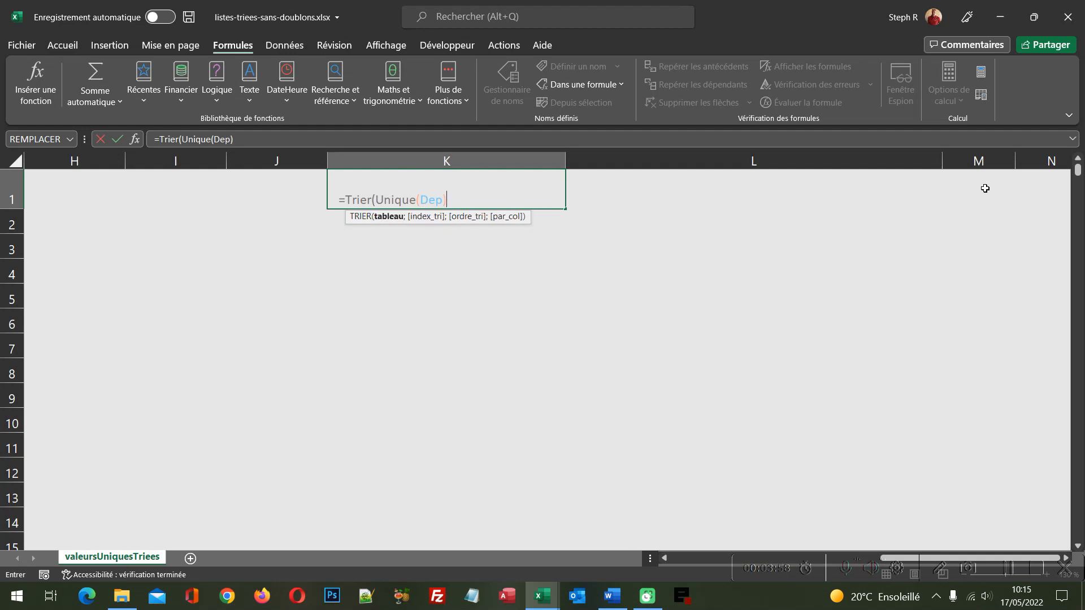
type(")")
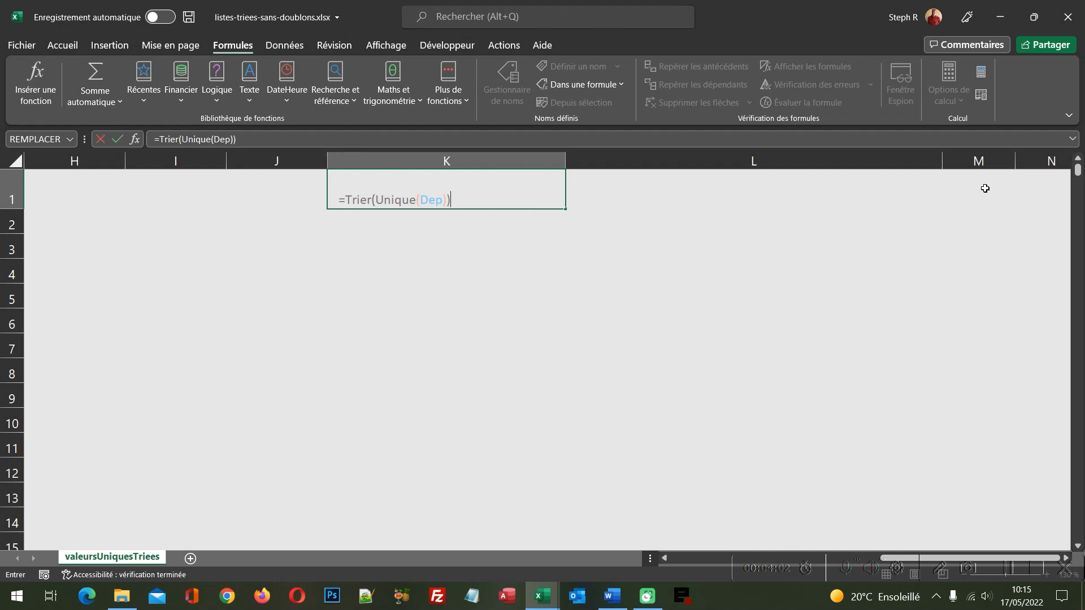
key("Return")
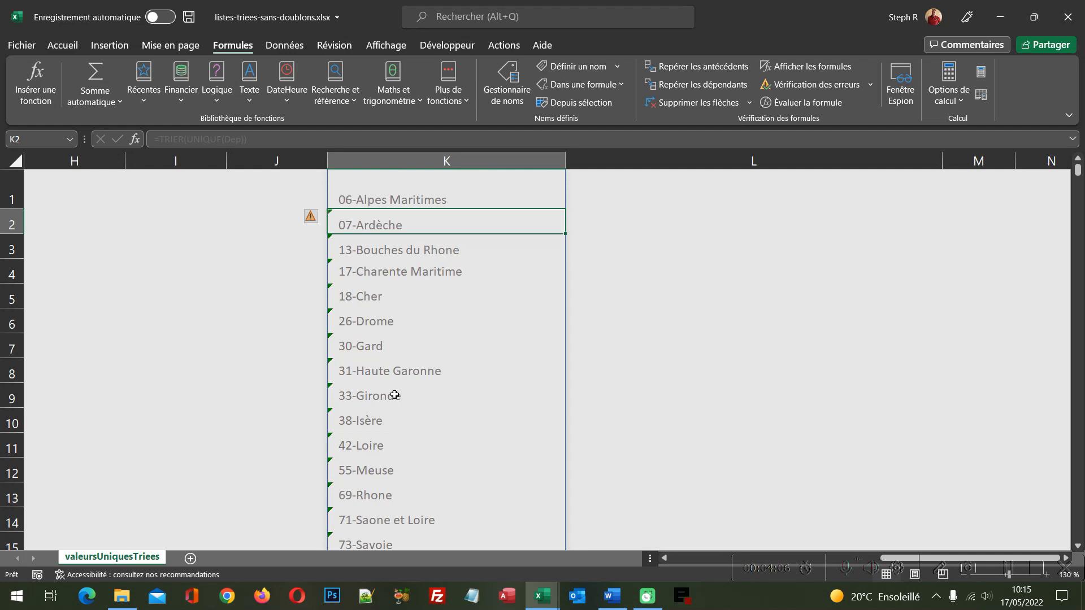
scroll(394, 395, "down", 2)
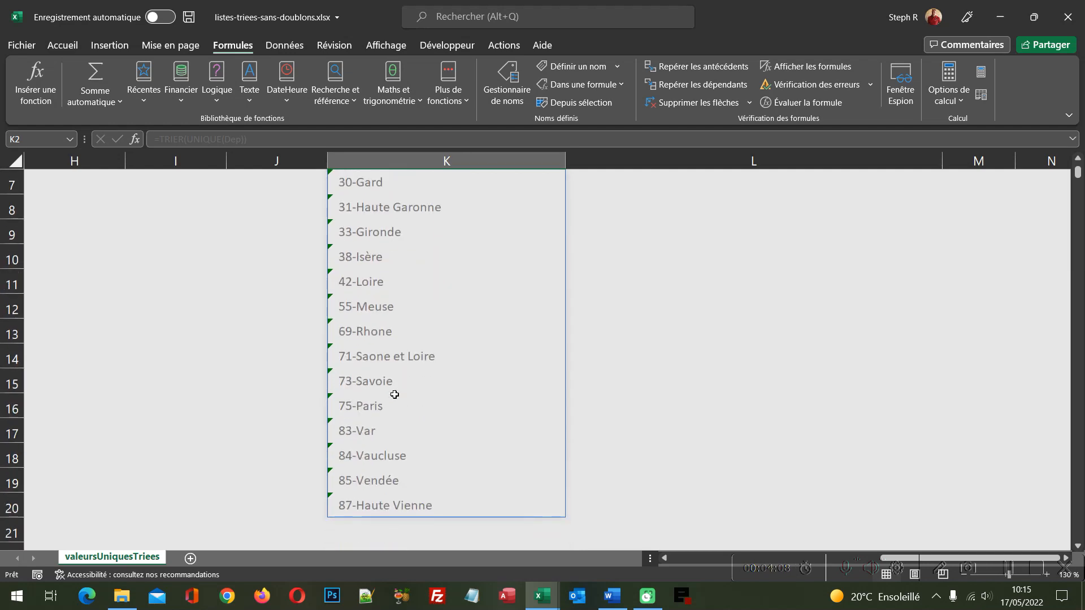
scroll(394, 395, "up", 2)
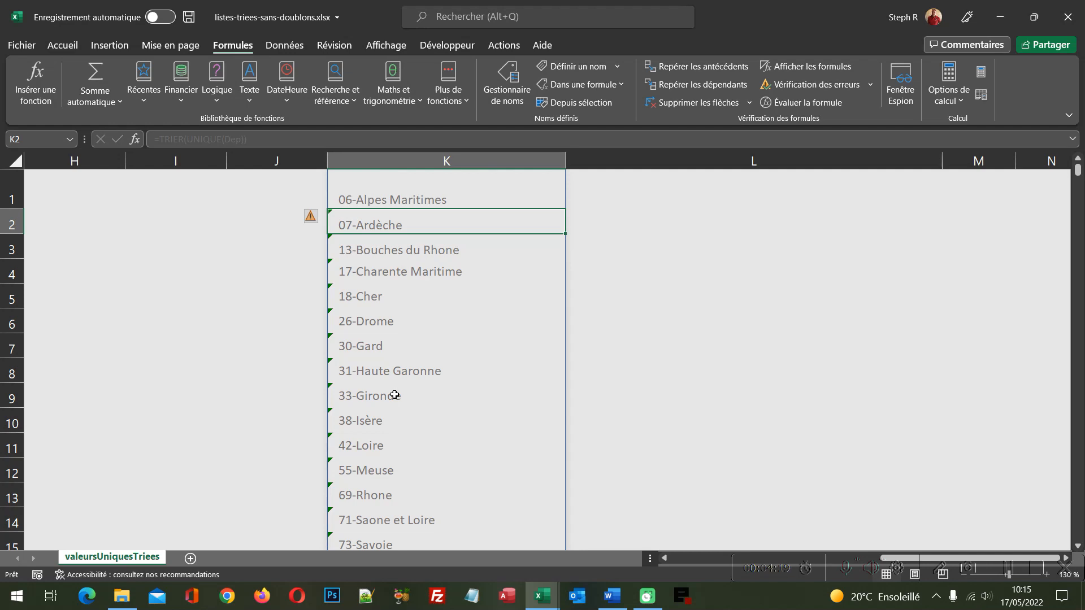
left_click(406, 189)
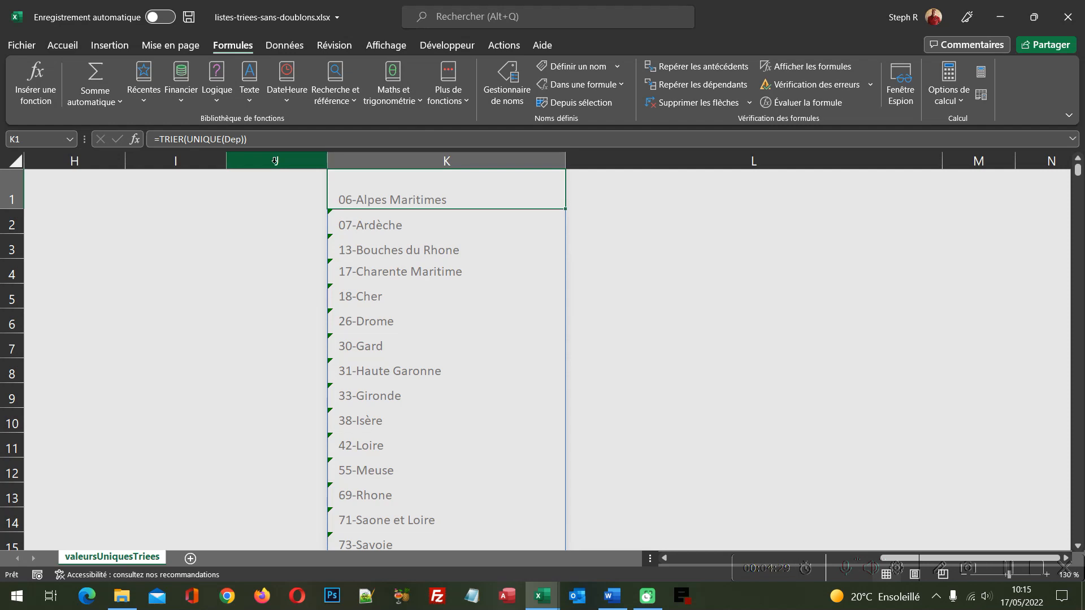
Extract the sorted city list without duplicates from cell L1 down with the formula =TRIER(UNIQUE(Villes)) and look through it.
left_click(654, 198)
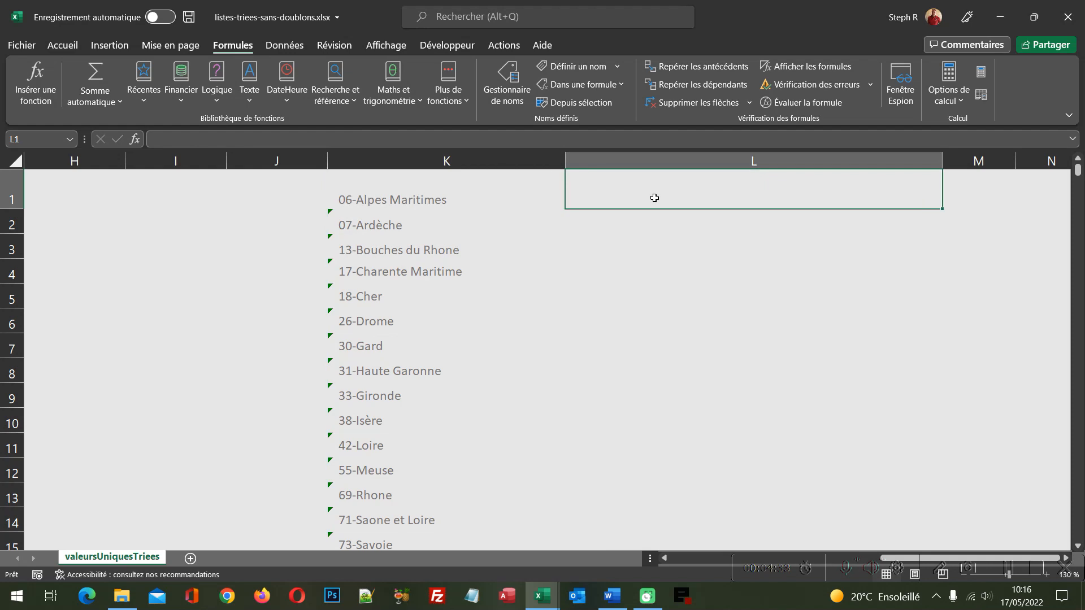
type("=Tr")
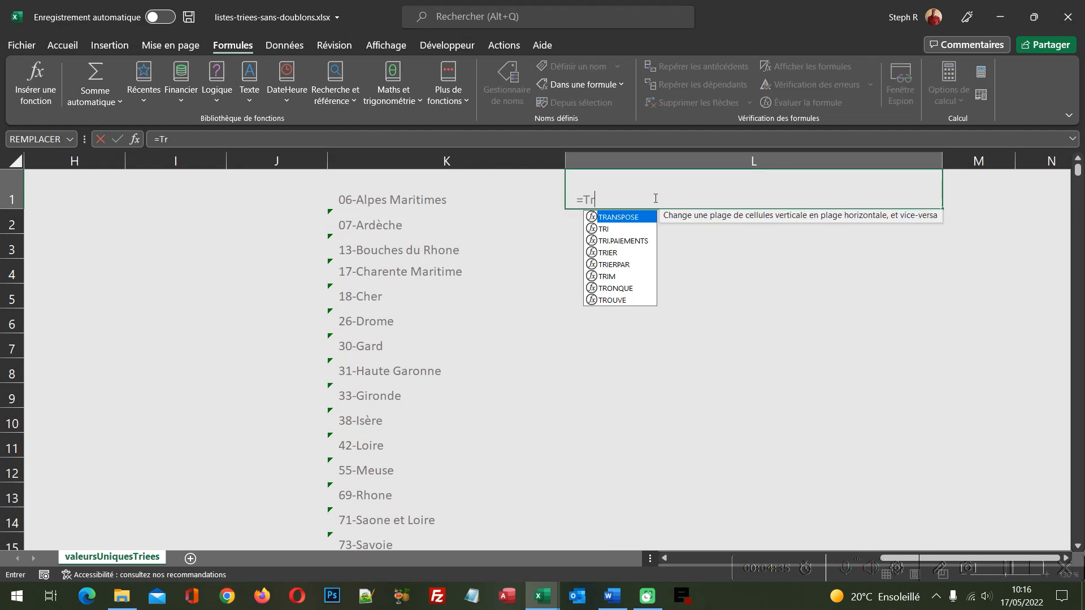
type("ier(")
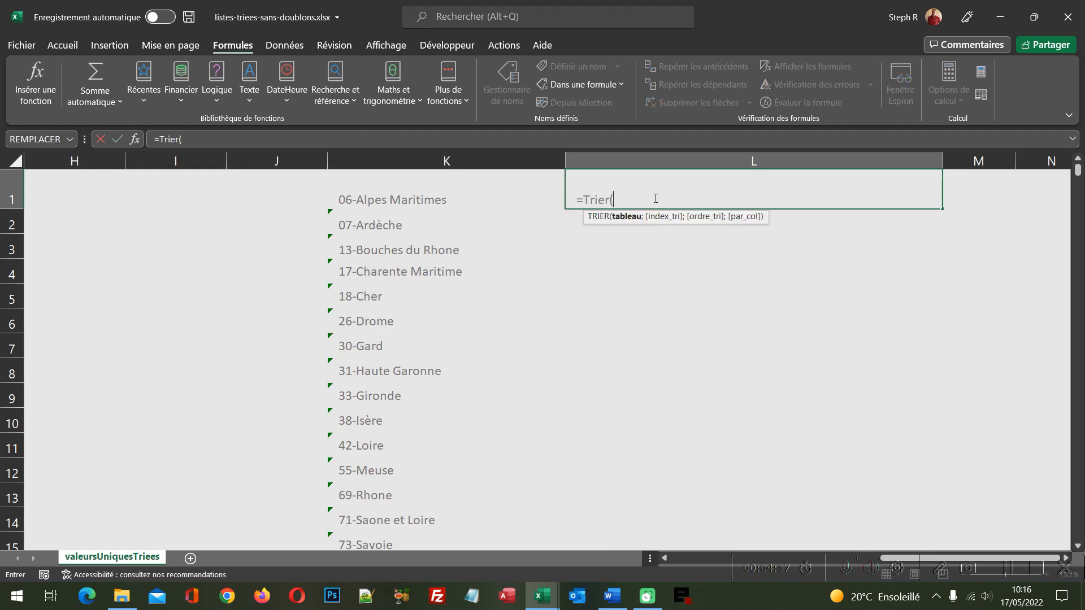
type("Unique")
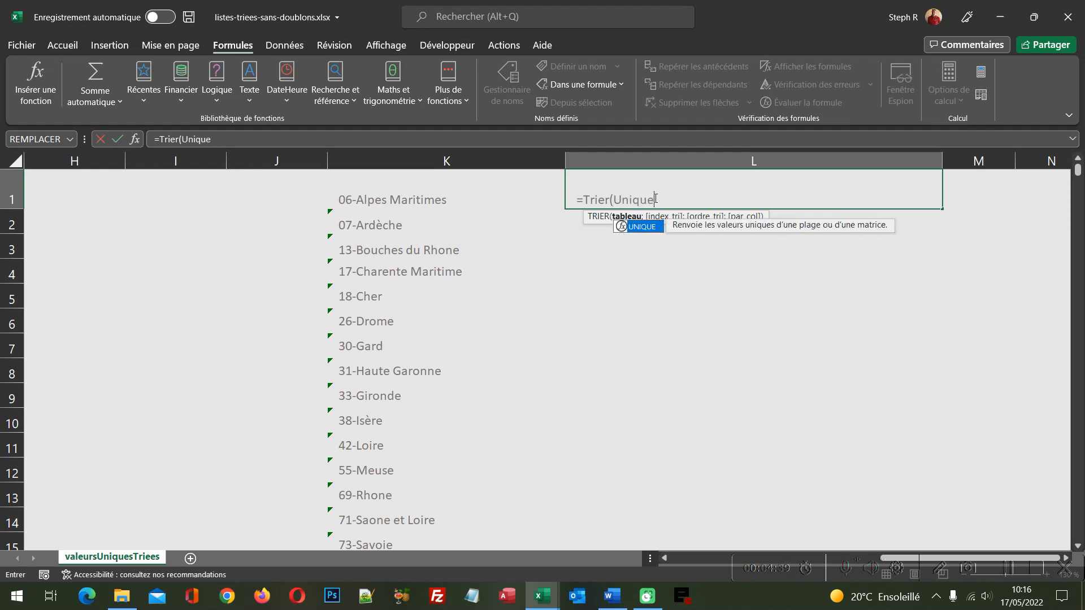
type("(Vi")
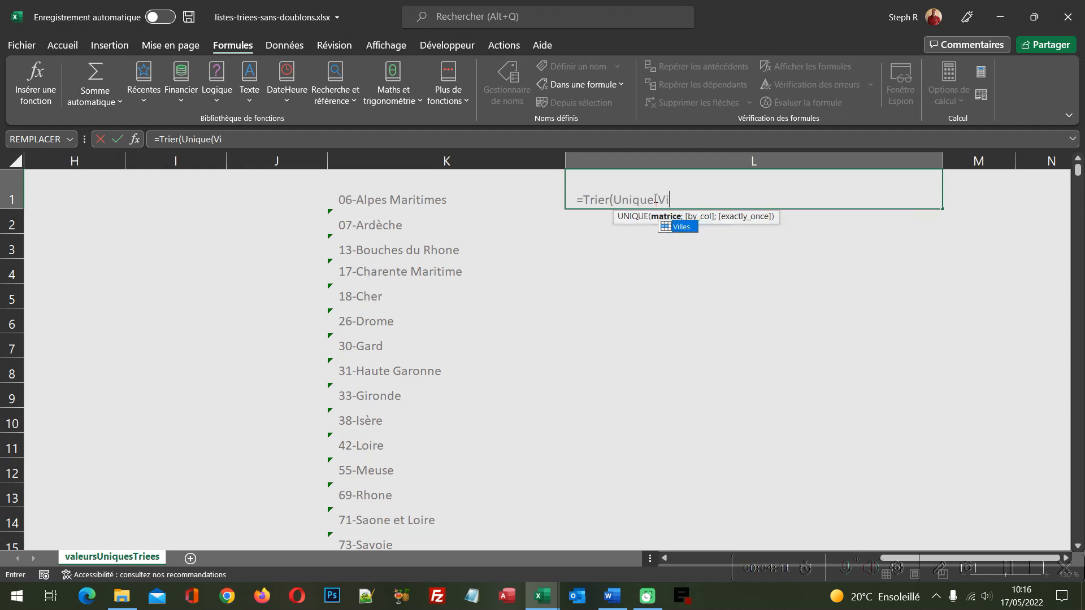
type("lles))")
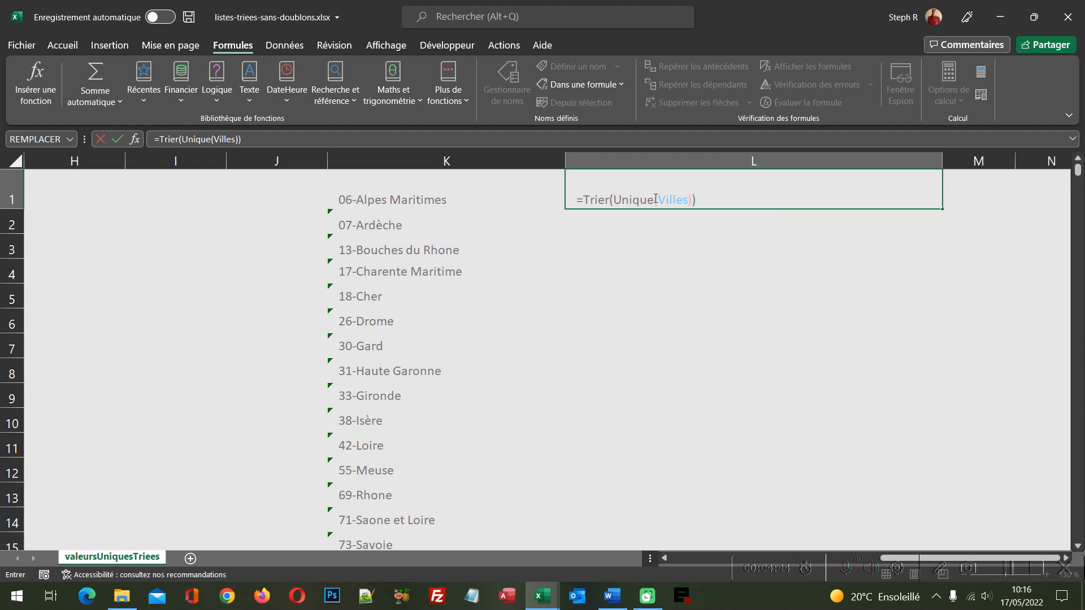
key("Return")
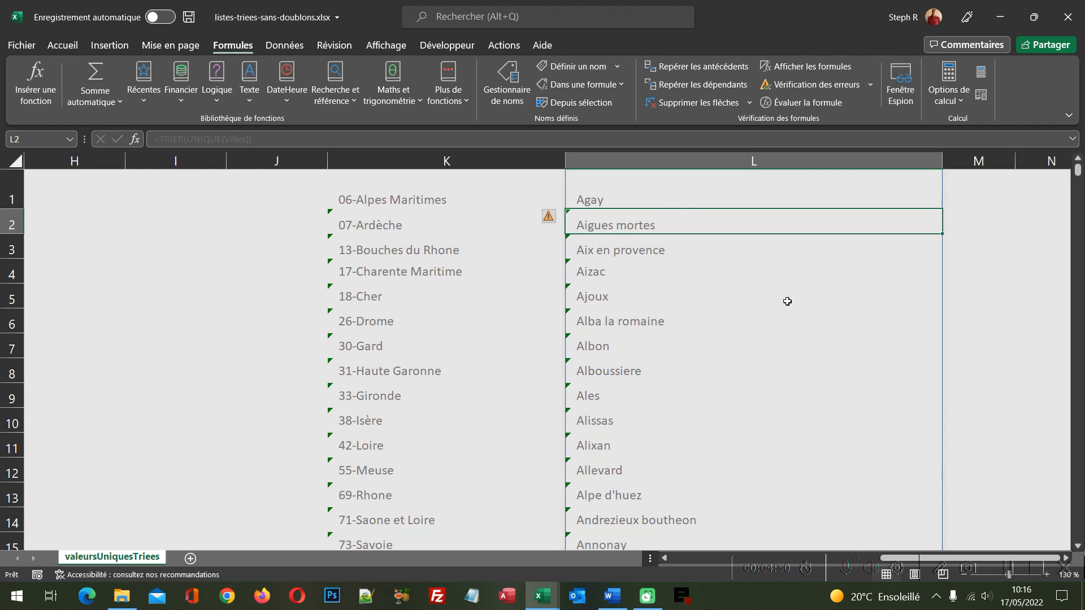
scroll(746, 358, "down", 11)
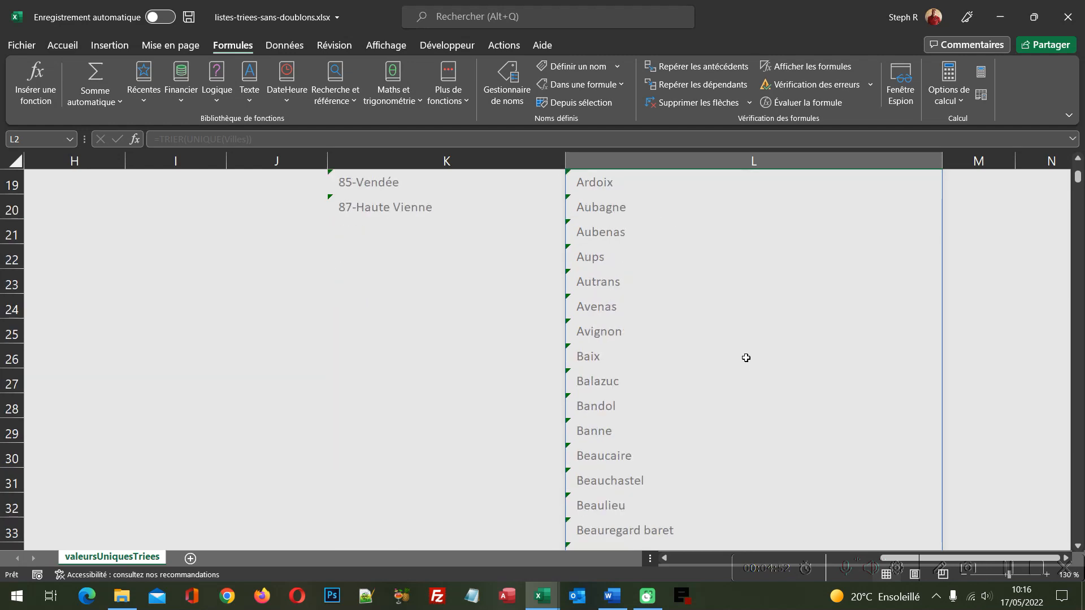
scroll(746, 358, "up", 5)
scroll(746, 358, "up", 6)
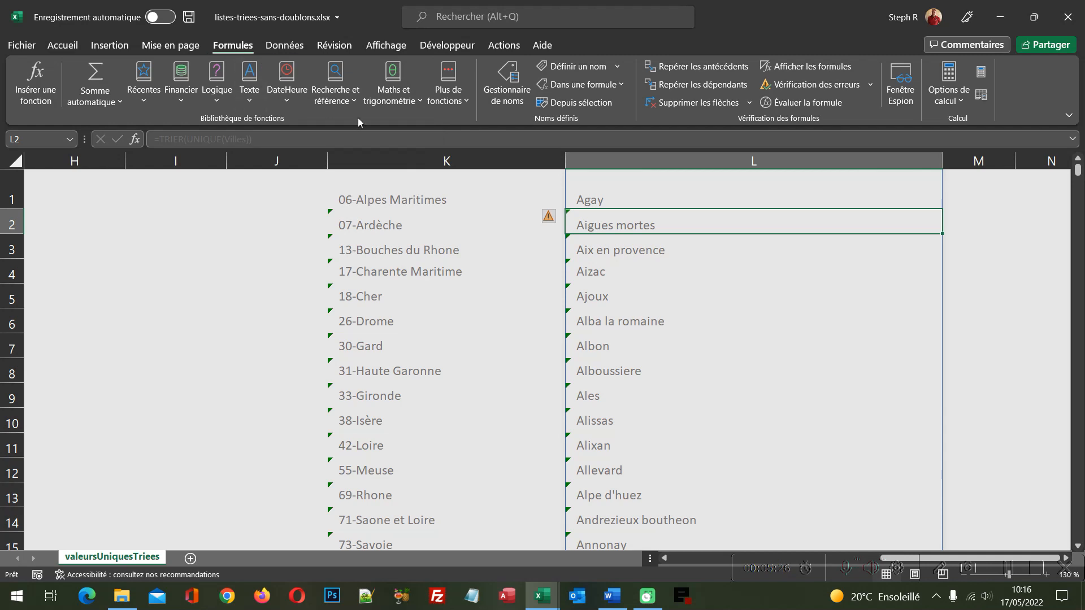
Create a new defined name listeDep, widen its dialog and clear the proposed cell reference.
left_click(511, 85)
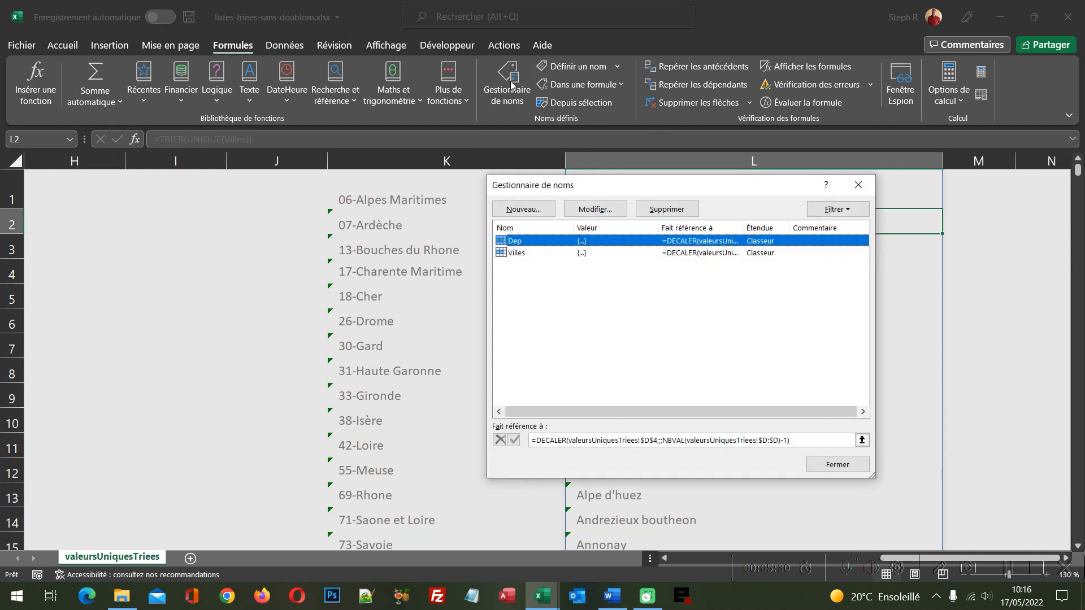
left_click(524, 209)
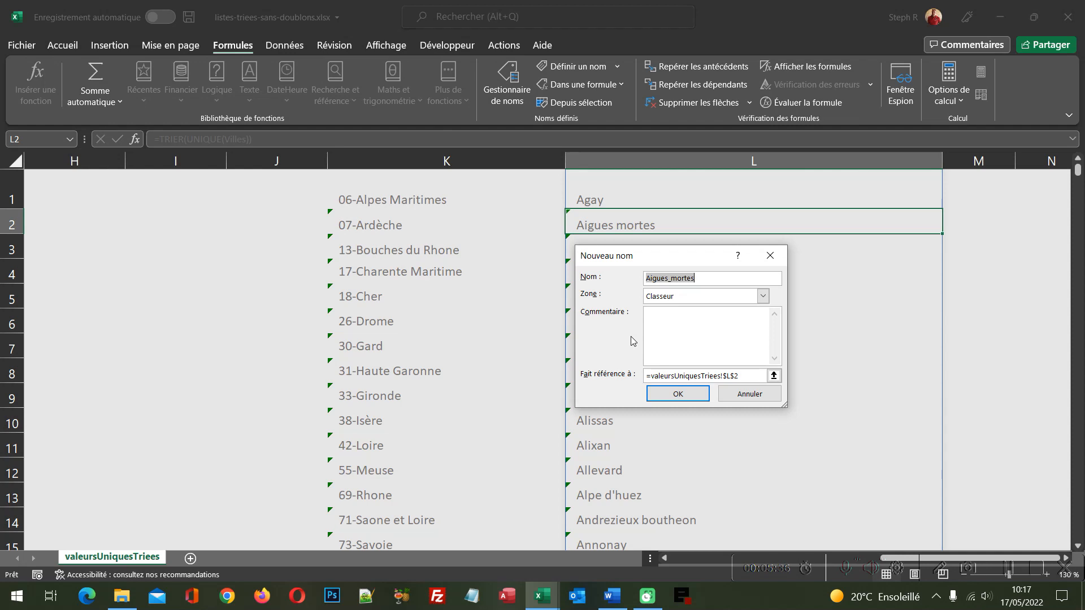
type("listeDep")
left_click(752, 378)
left_click_drag(793, 406, 982, 461)
key("Delete")
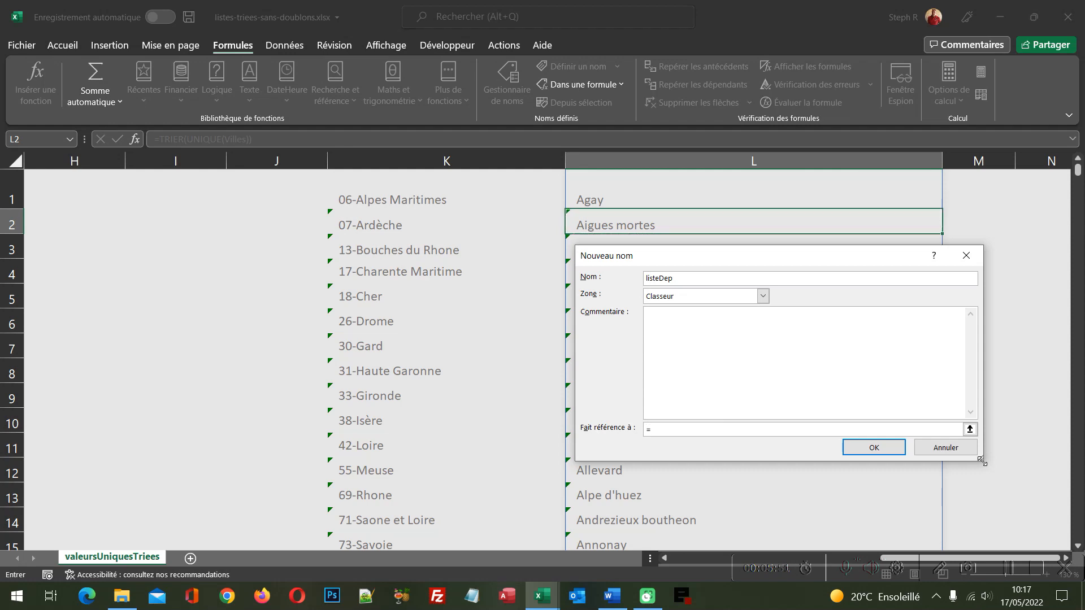
Make listeDep refer to the dynamic range =DECALER(valeursUniquesTriees!$K$1;;;NBVAL(valeursUniquesTriees!$K:$K)) and save the name.
type("=Dexa")
key("BackSpace")
type("caler(")
left_click(397, 197)
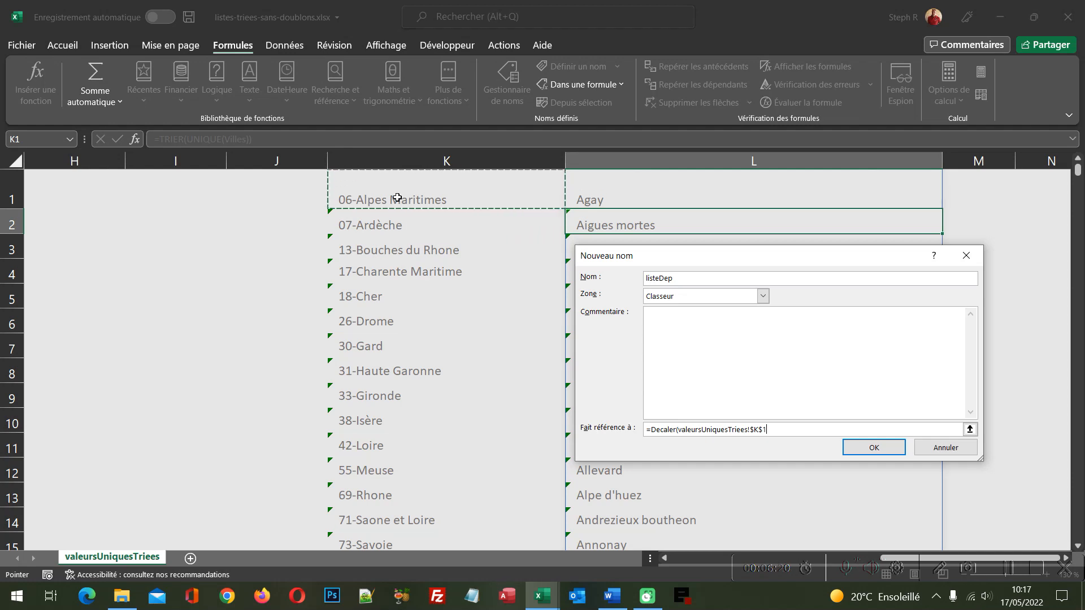
type(";;")
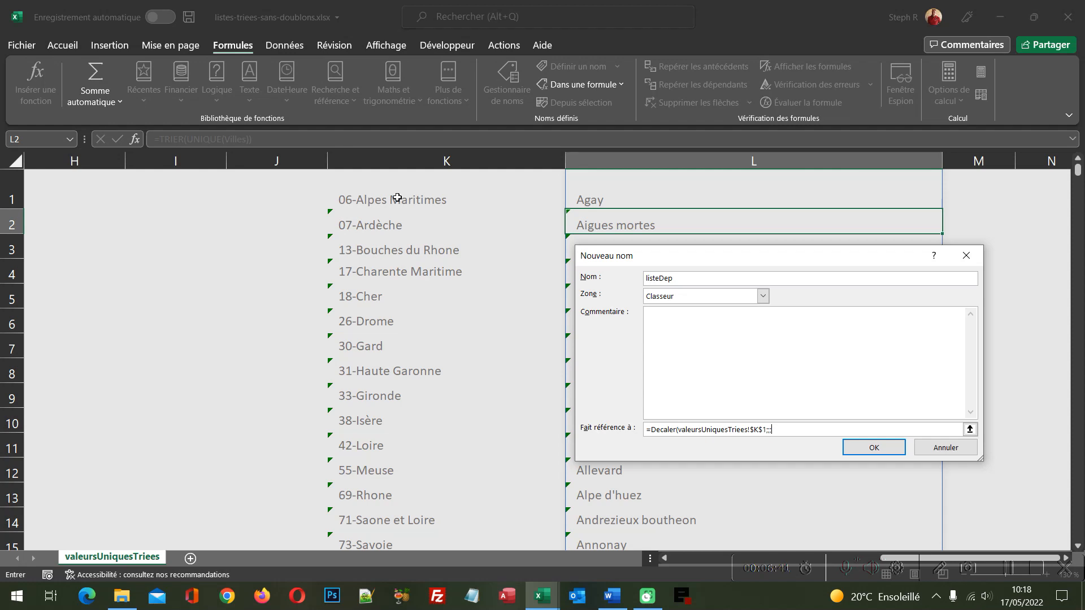
type("NbVal(")
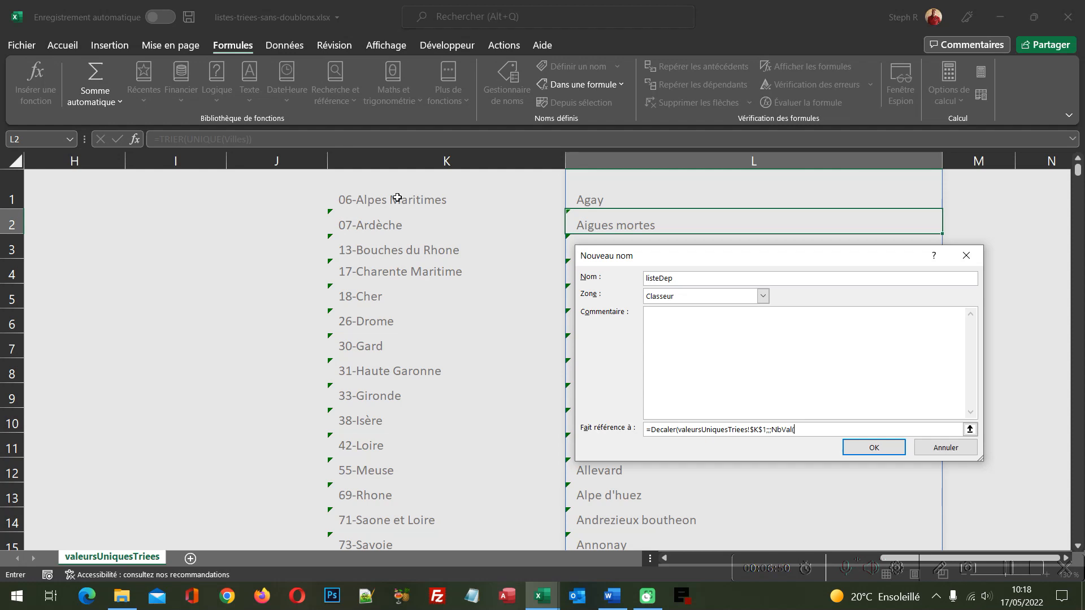
left_click(453, 160)
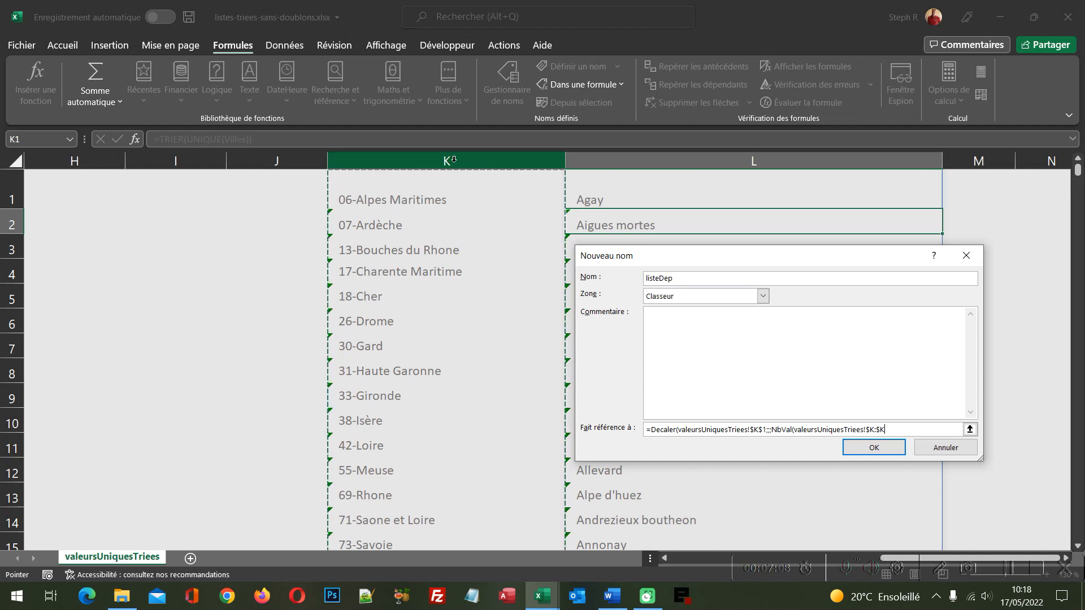
type(")")
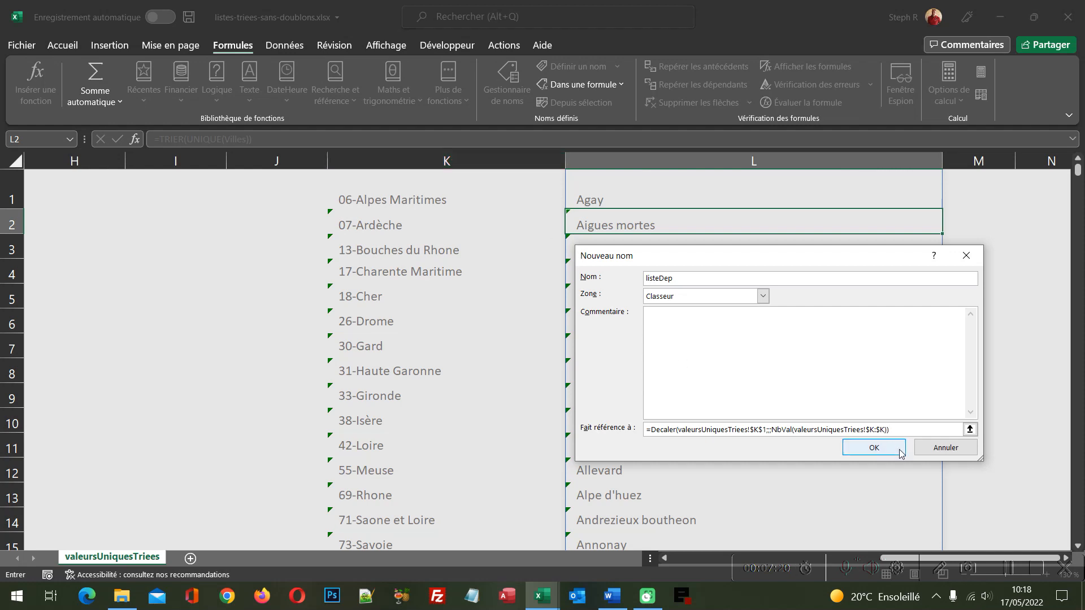
left_click(874, 448)
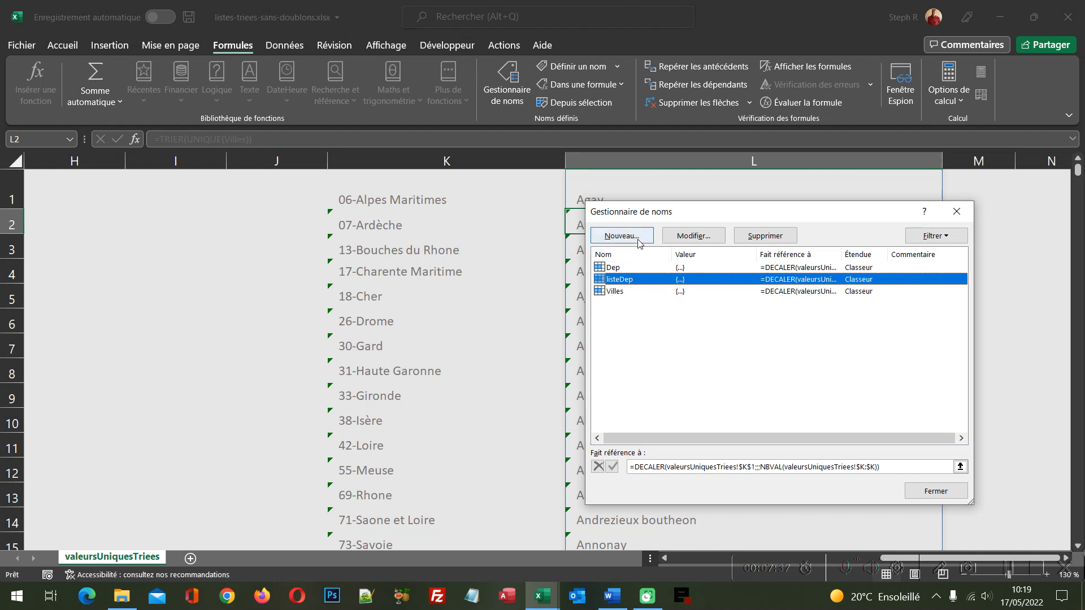
Define the name listeVilles as =DECALER(valeursUniquesTriees!$L$1;;;NBVAL(valeursUniquesTriees!$L:$L)) and close the name manager.
left_click_drag(655, 216, 668, 260)
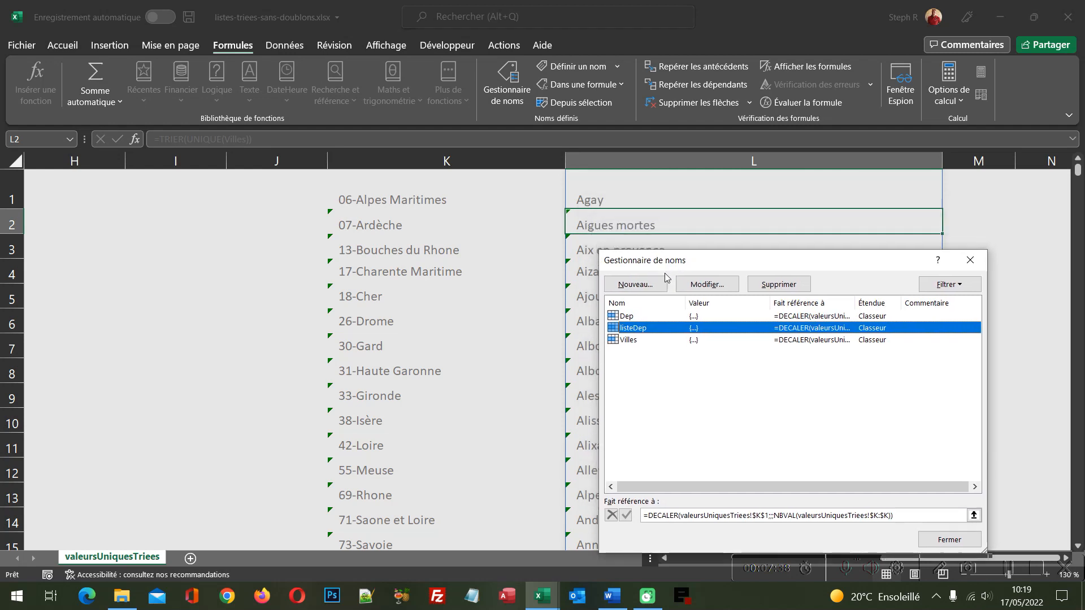
left_click(634, 279)
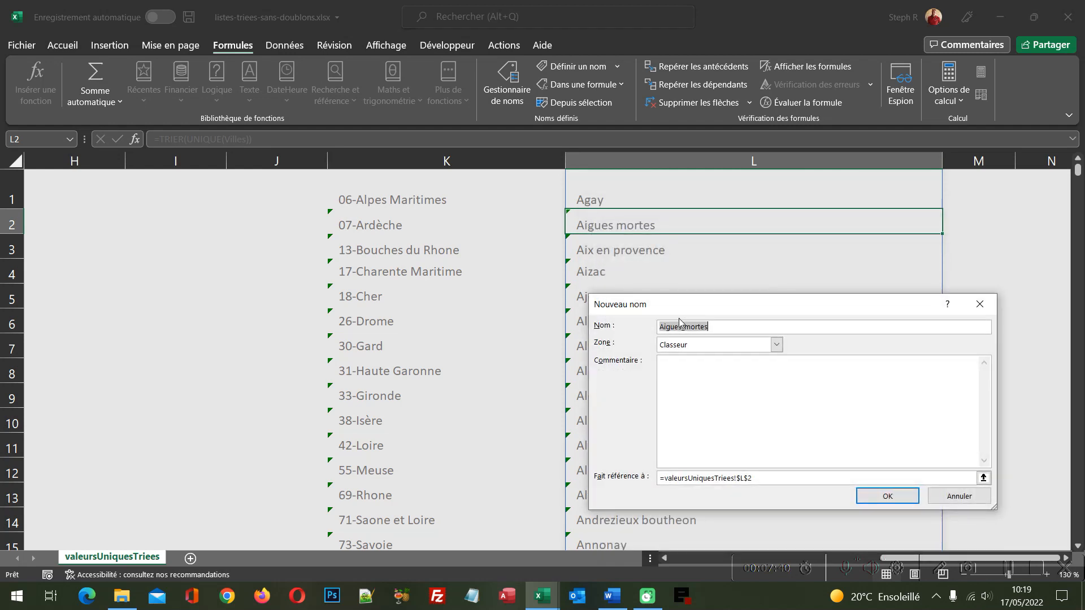
type("listeVilles")
left_click_drag(667, 480, 753, 476)
key("BackSpace")
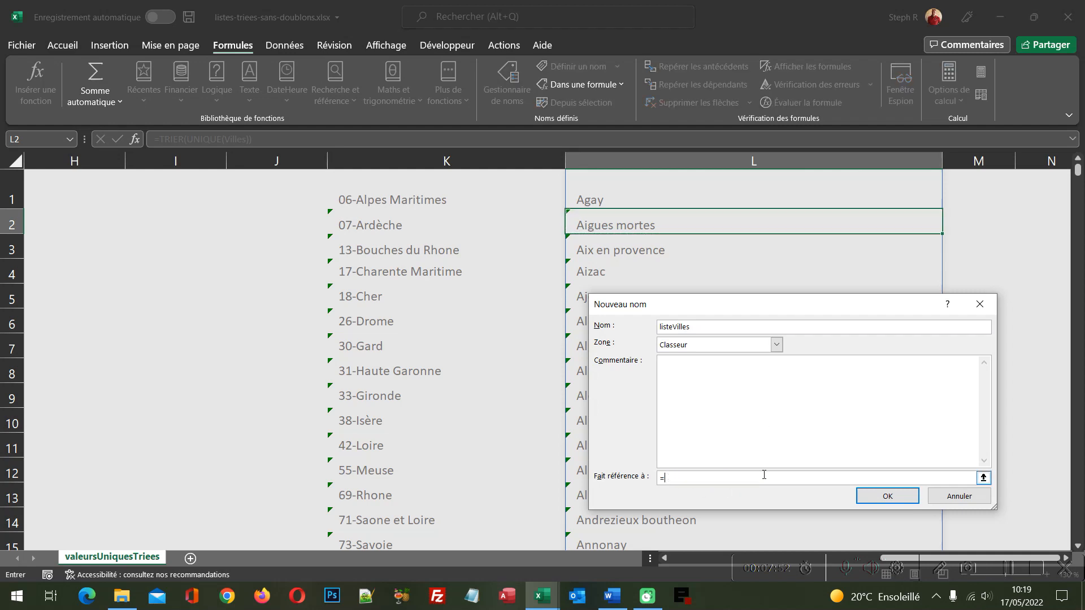
type("Decaler(")
left_click(676, 194)
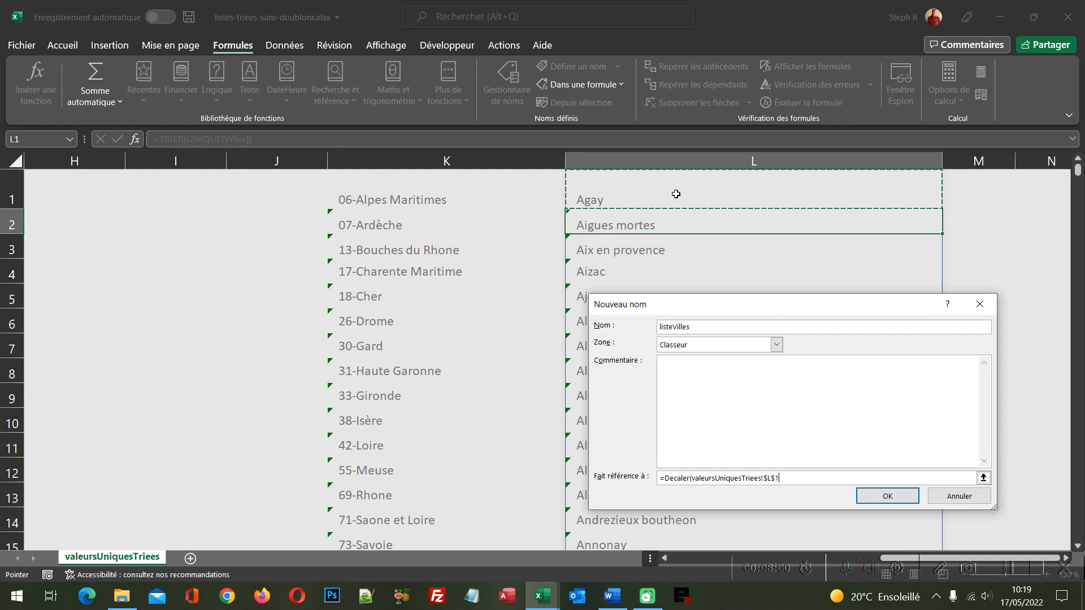
type(";;;NbVal(")
left_click(698, 162)
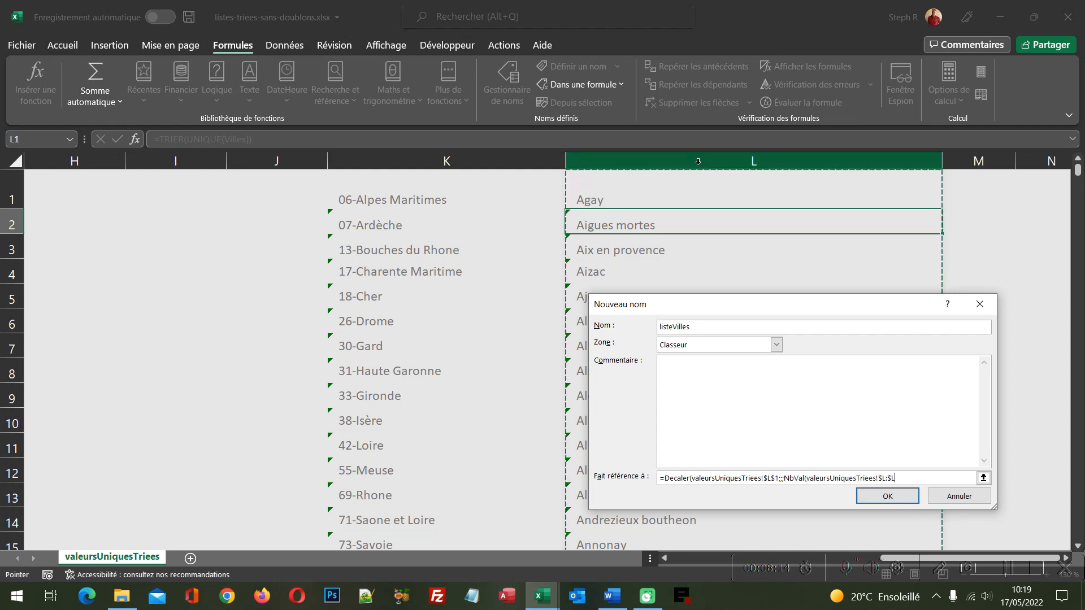
type(")")
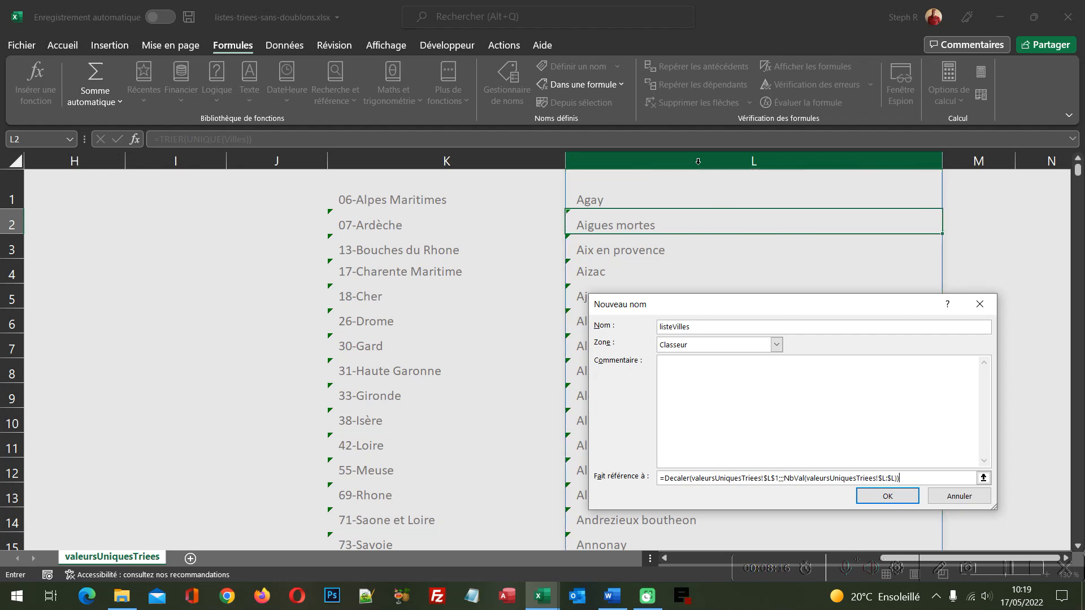
left_click(867, 497)
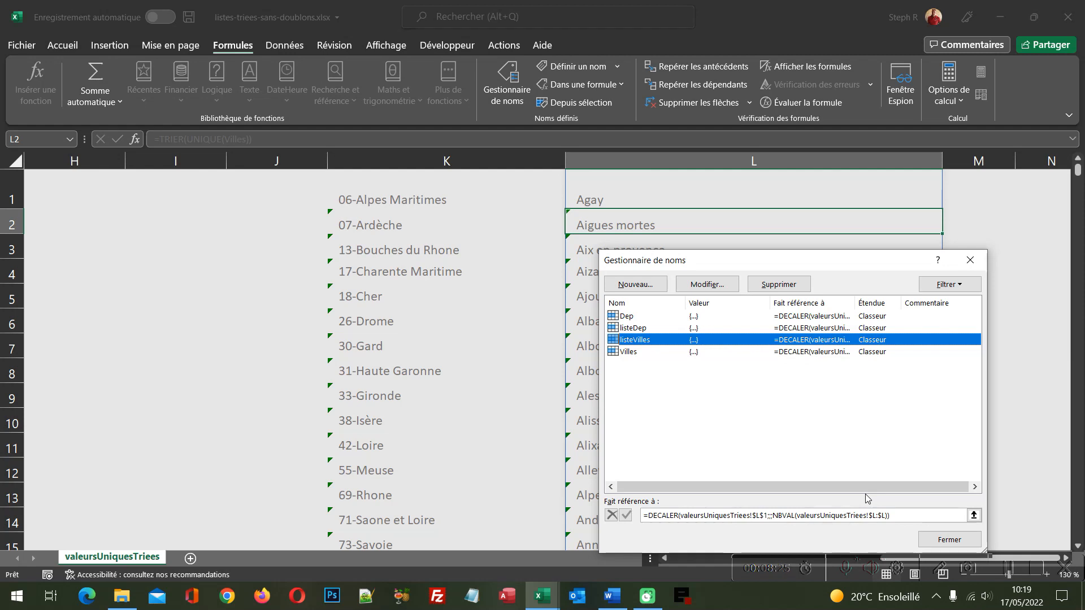
left_click(953, 540)
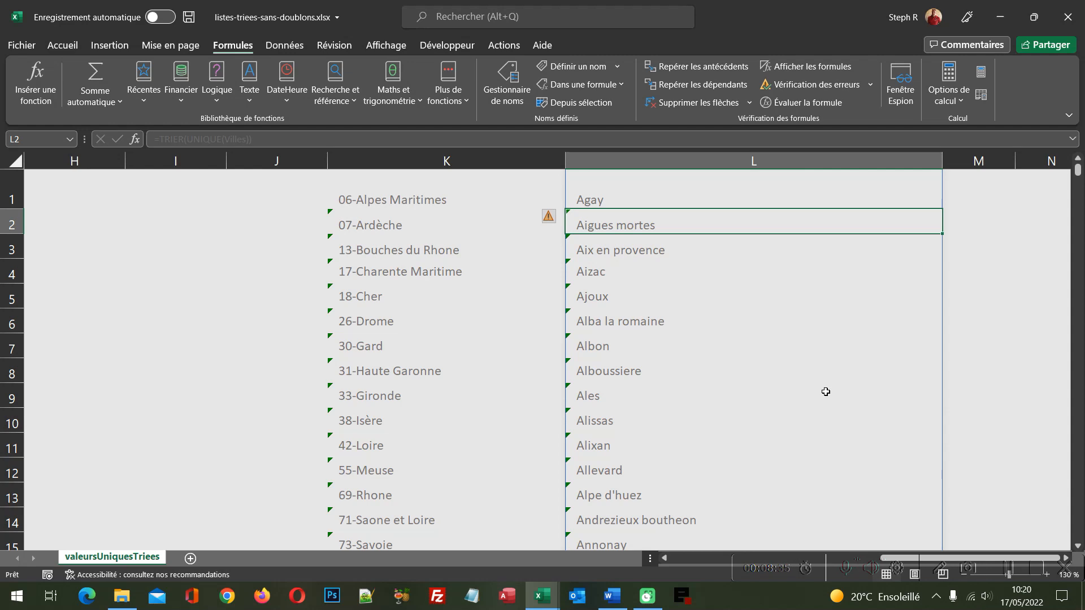
Add a Liste data validation with the source =listeDep to cell G4 under Départements and open its drop-down list.
left_click(686, 559)
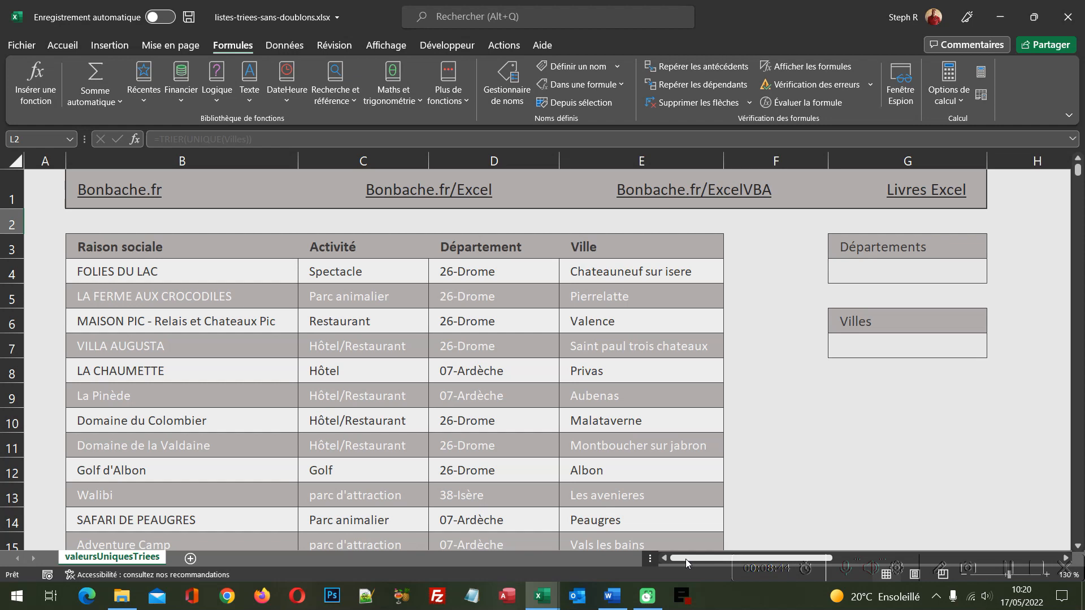
left_click(957, 270)
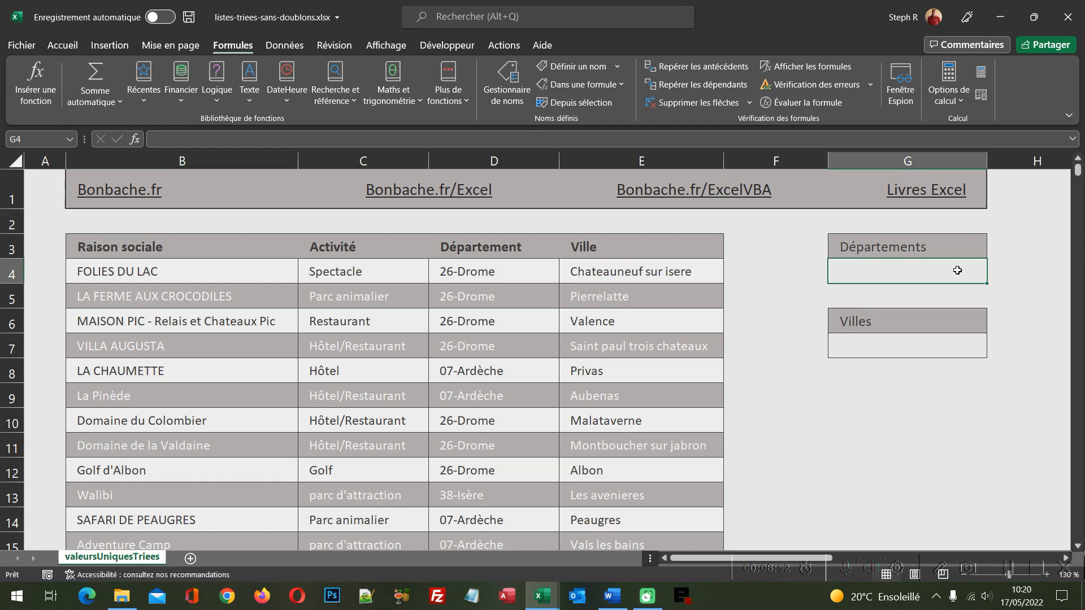
left_click(294, 51)
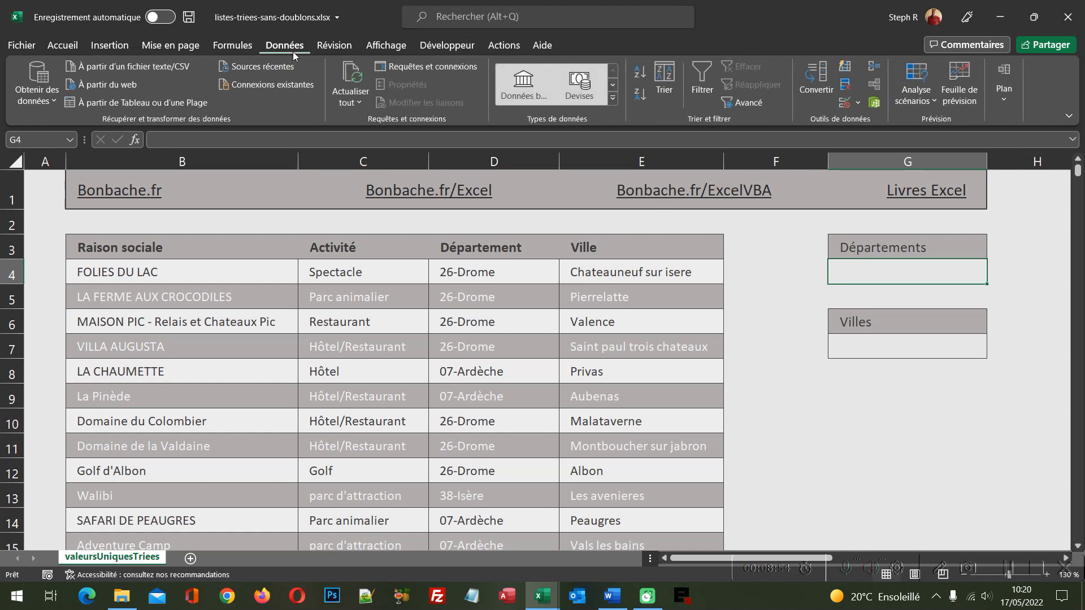
left_click(845, 105)
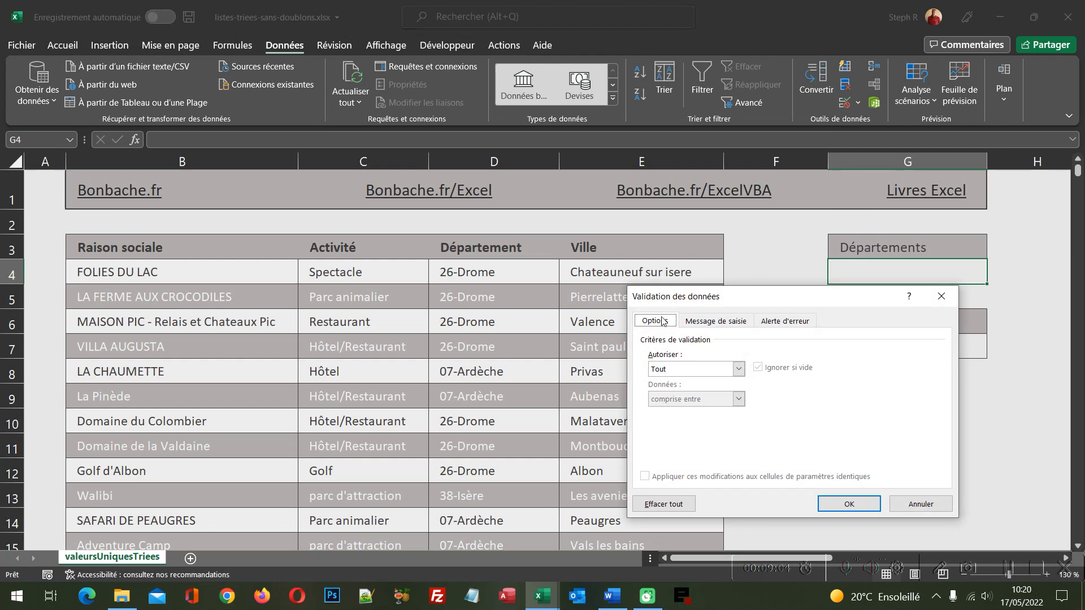
left_click(682, 371)
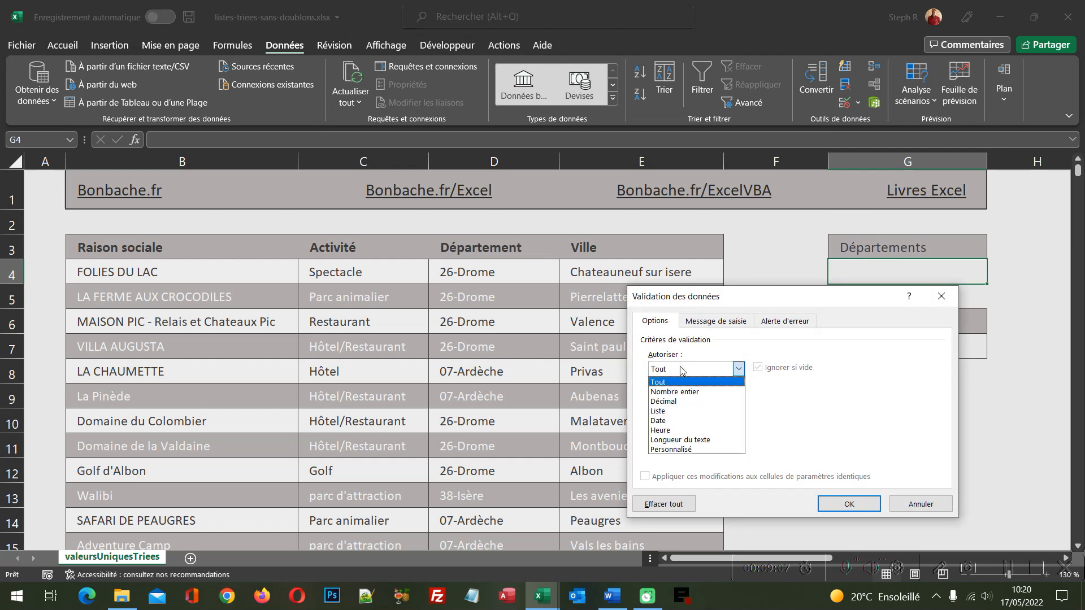
left_click(680, 412)
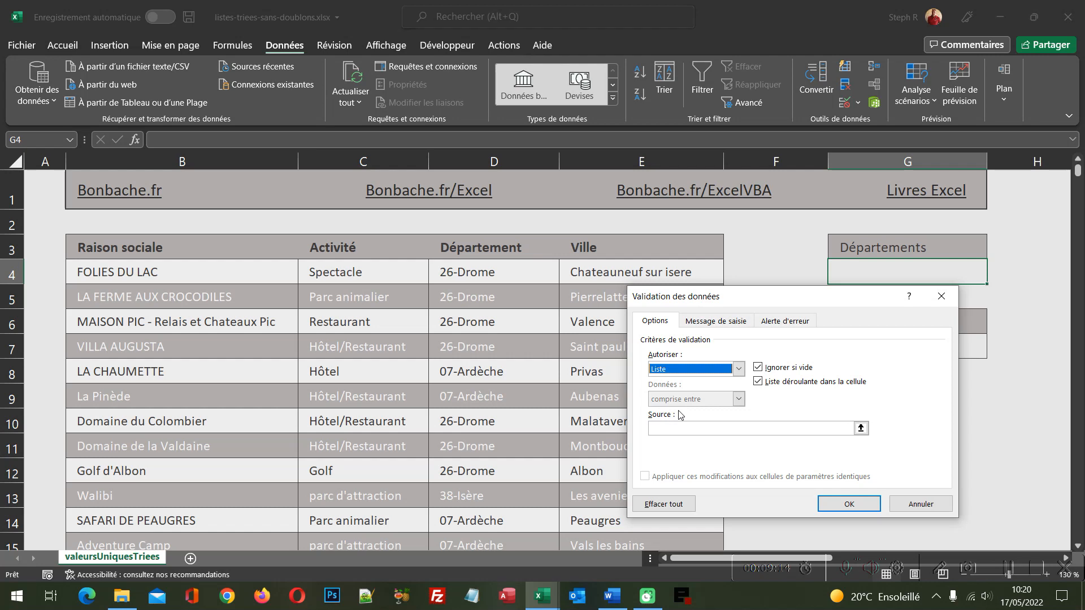
left_click(680, 430)
type("=")
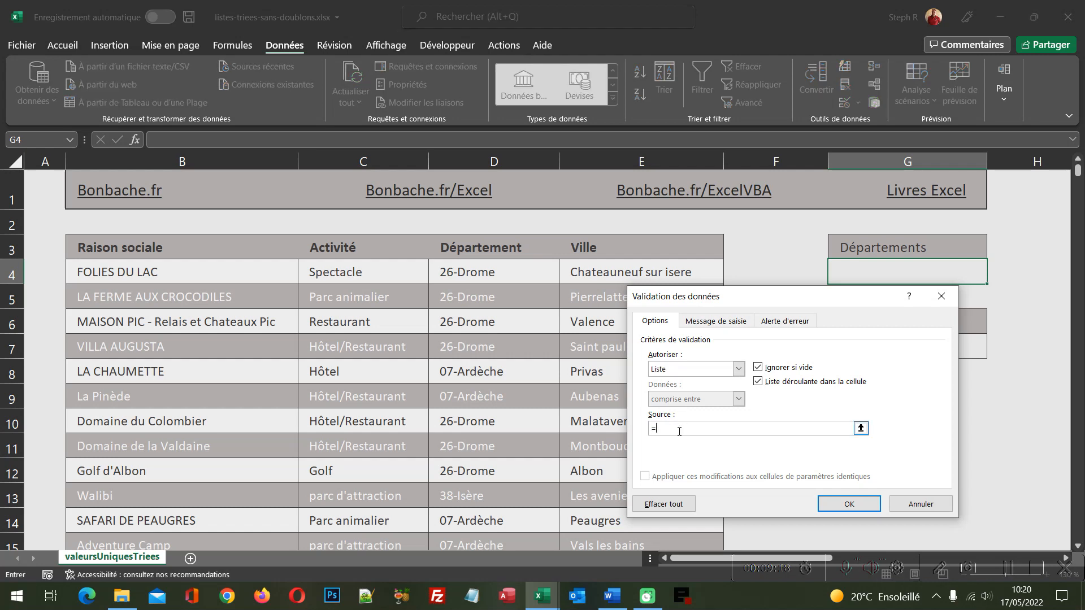
type("listeDep")
left_click(841, 509)
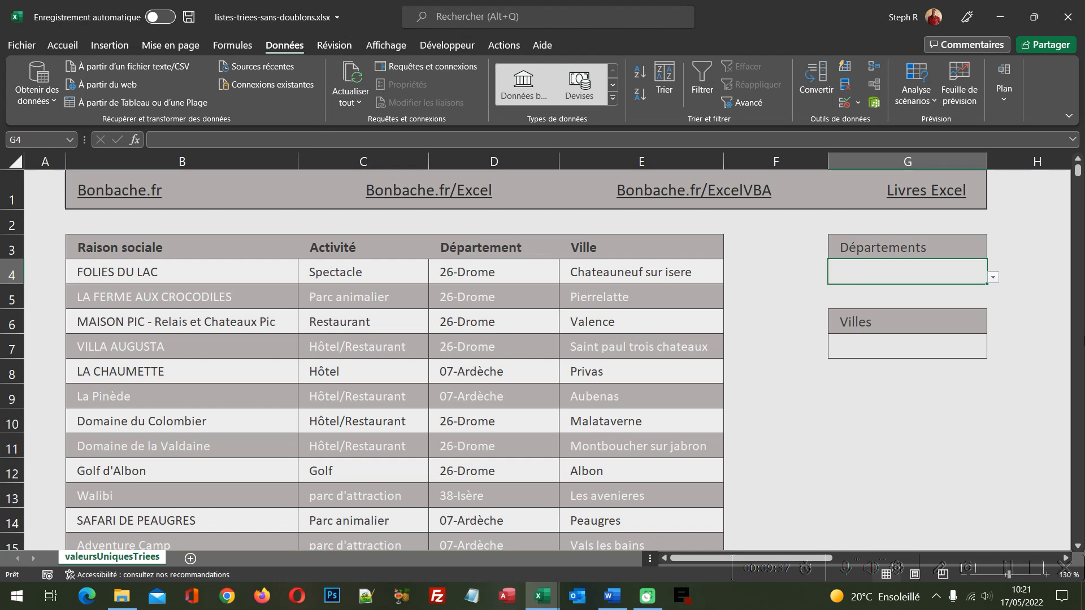
left_click(994, 278)
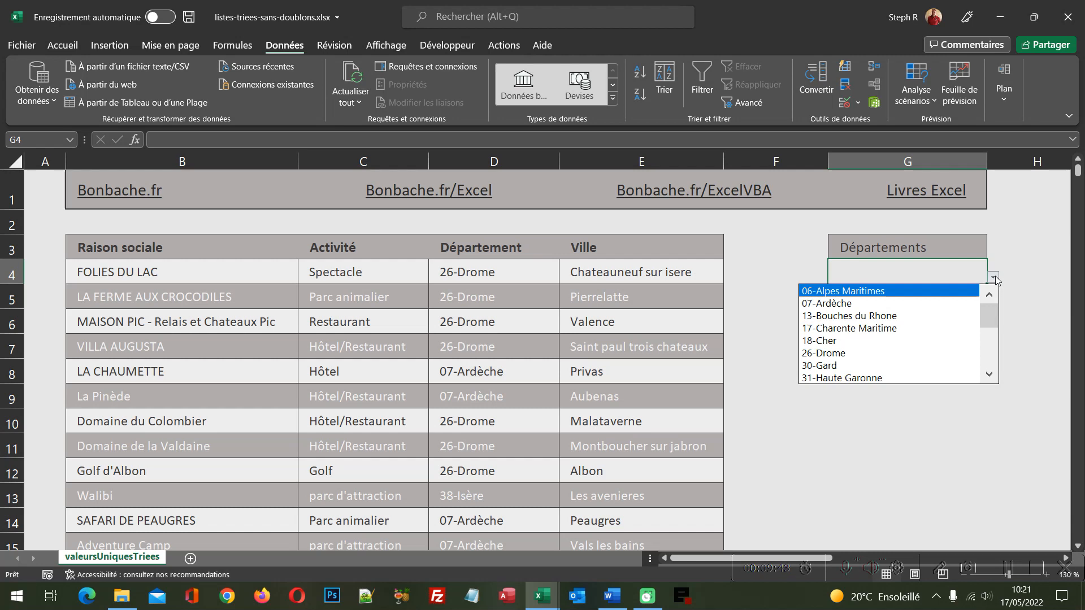
Browse the department choices in the drop-down list of G4 and close it without choosing one.
left_click(989, 367)
left_click_drag(989, 346, 989, 316)
left_click(865, 458)
Add a Liste data validation with the source =listeVilles to cell G7 under Villes.
left_click(873, 348)
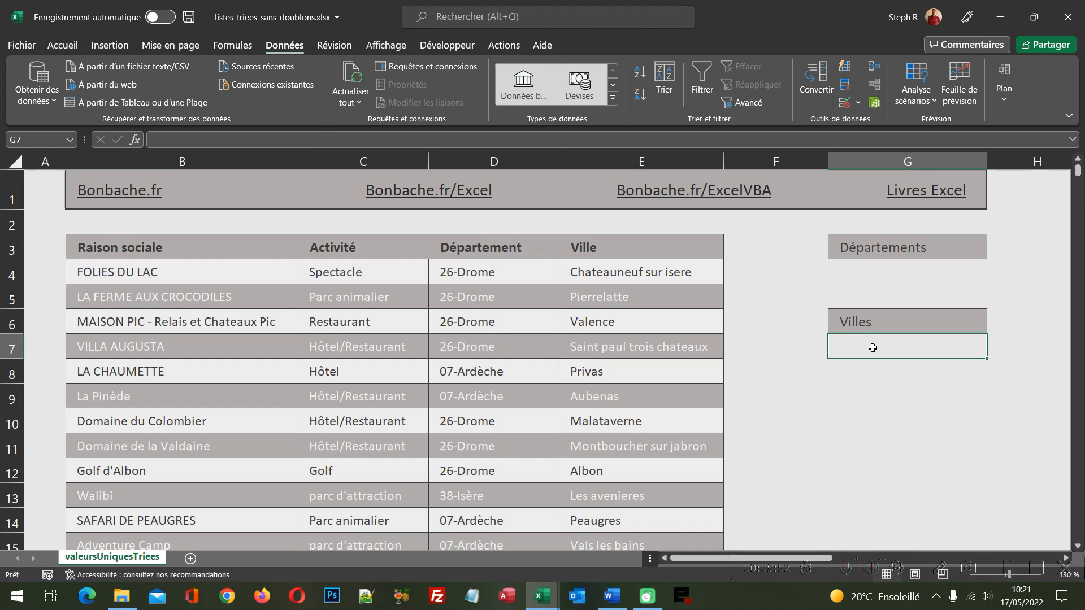
left_click(845, 102)
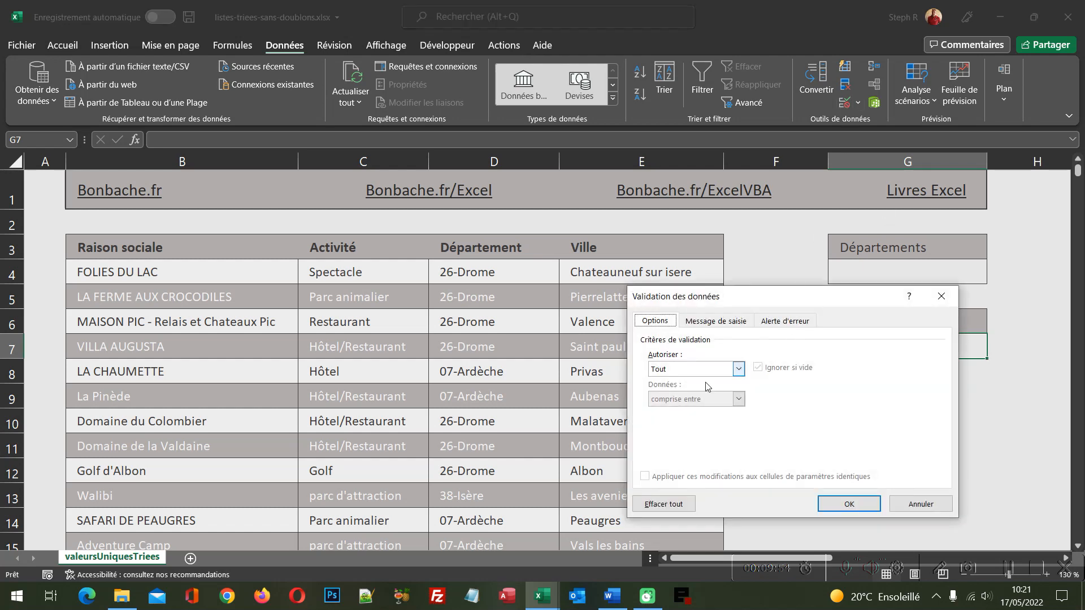
left_click(670, 371)
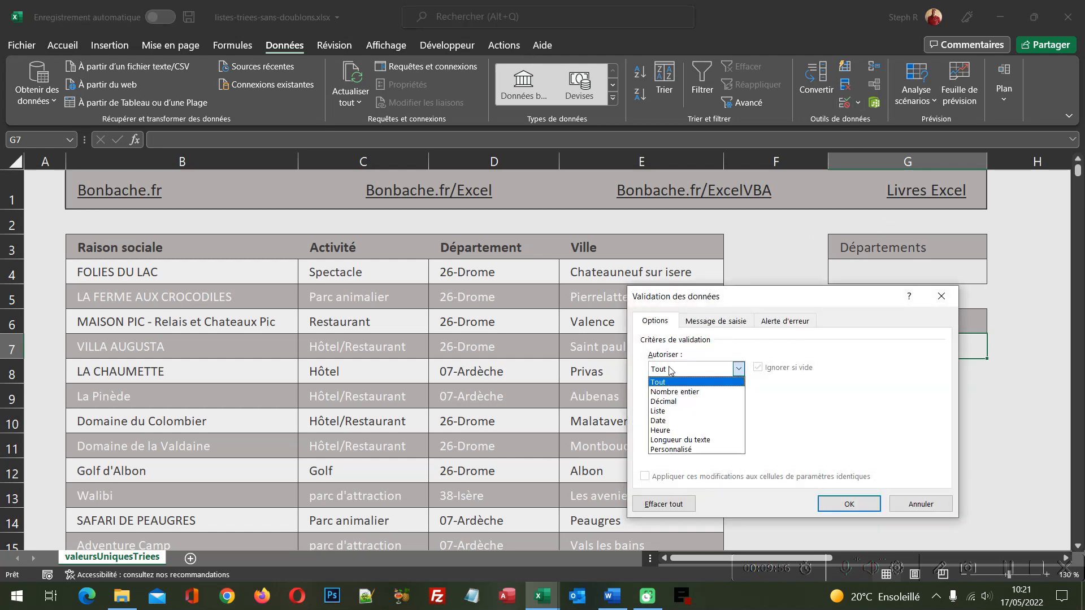
left_click(667, 410)
left_click(668, 428)
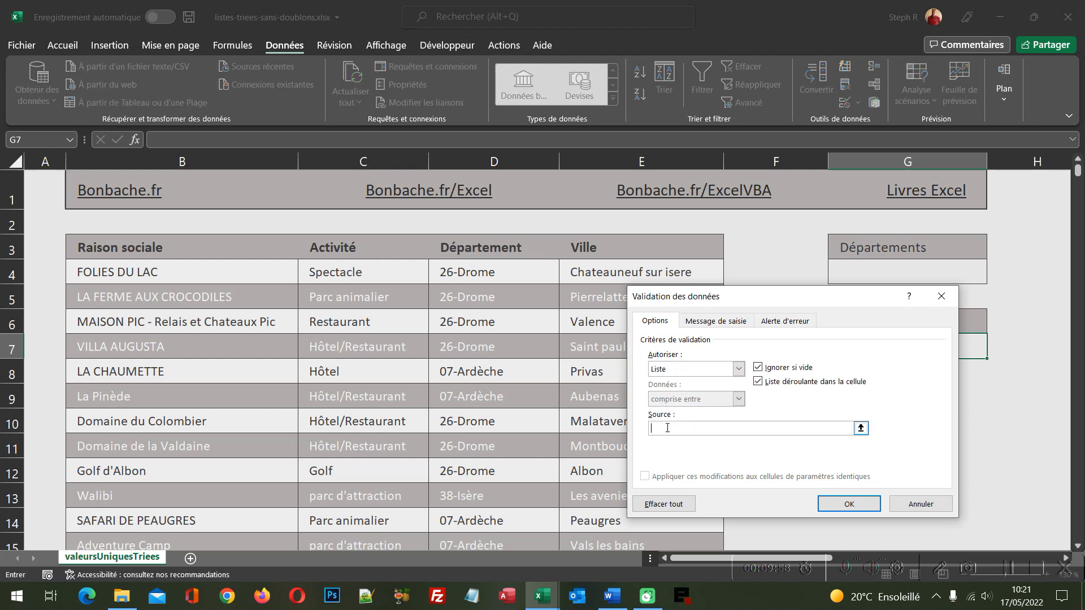
type("=L")
type("liste")
type("Villes")
left_click(835, 506)
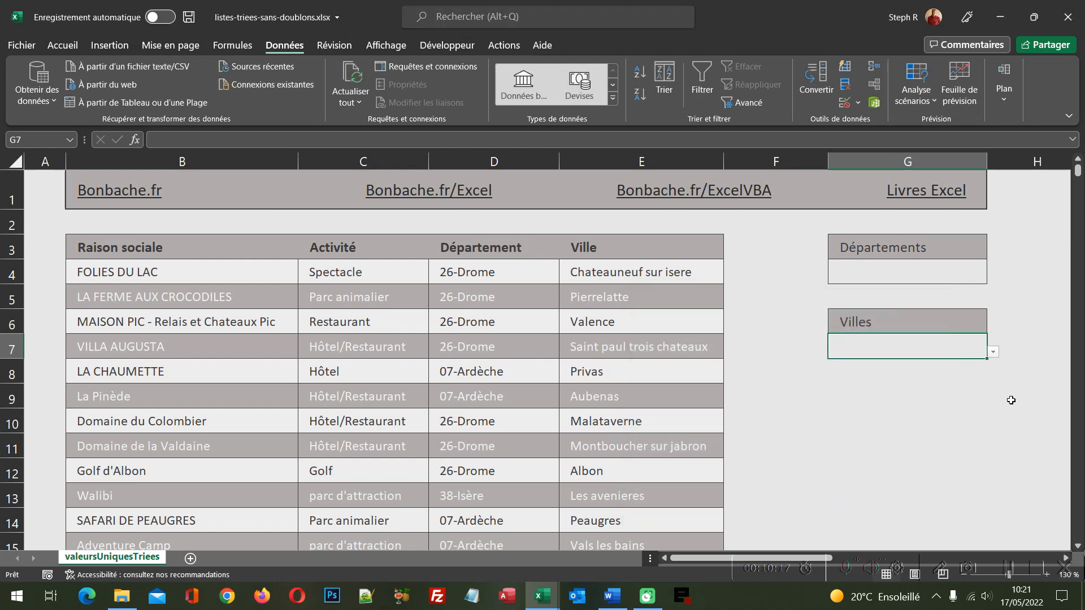
Open the Villes drop-down list in G7, check the order of its city names and close it without choosing one.
left_click(993, 351)
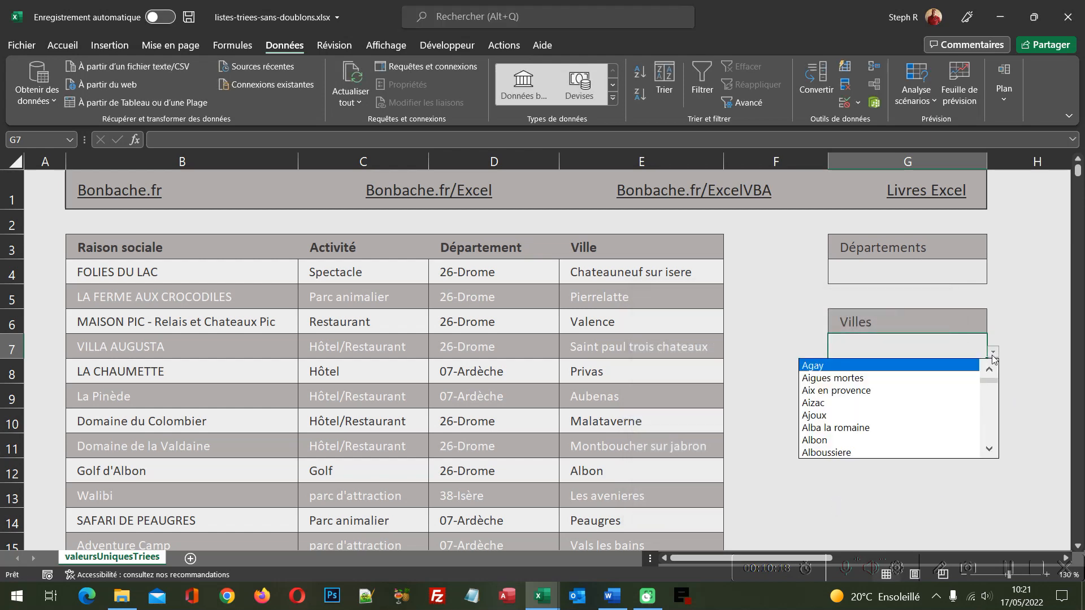
left_click(993, 413)
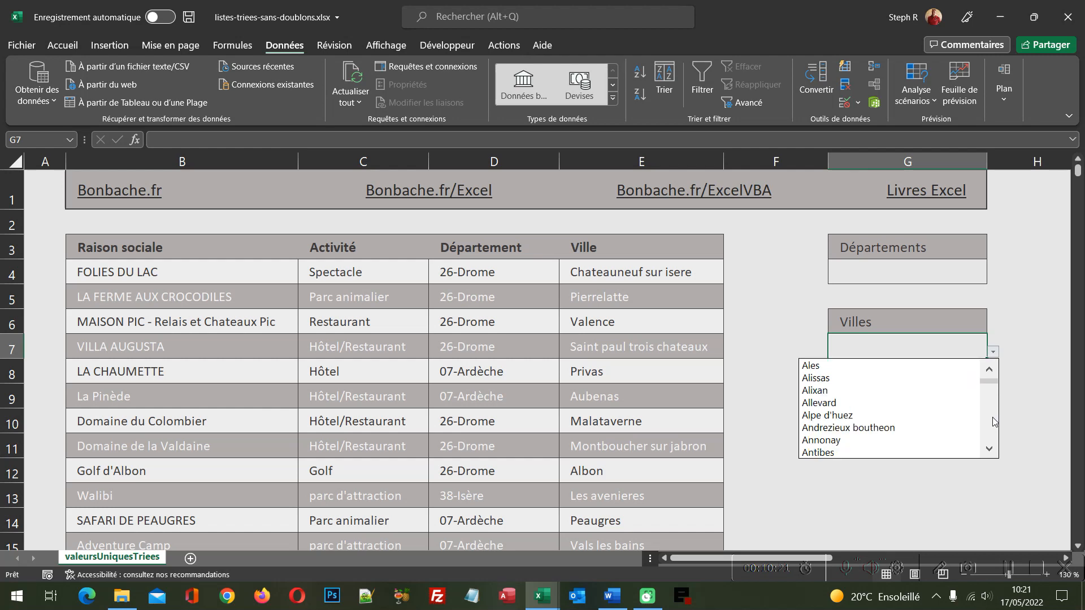
left_click(994, 421)
left_click(994, 422)
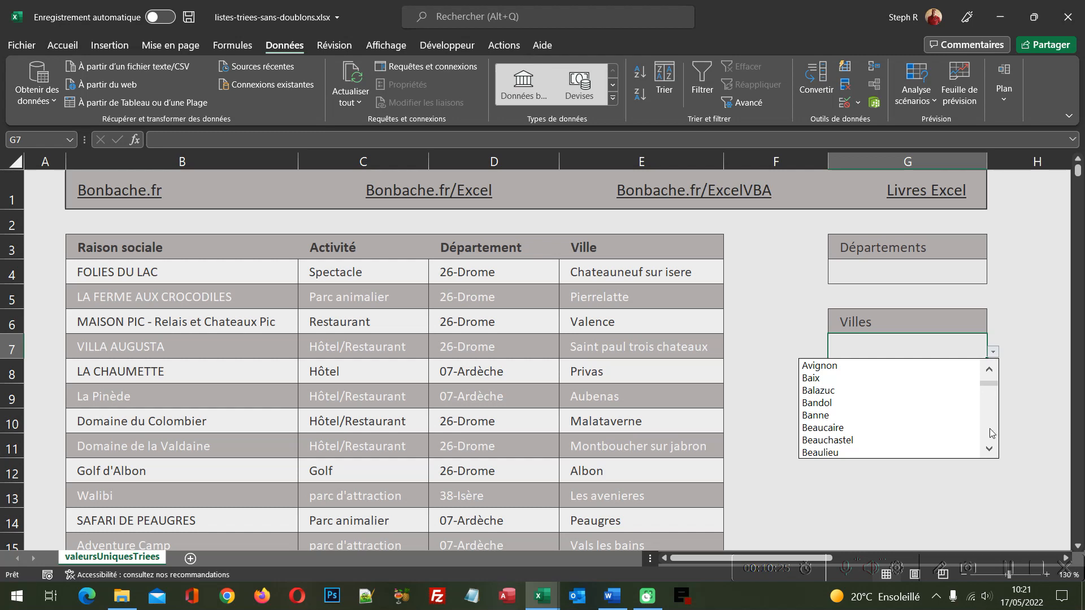
left_click(993, 434)
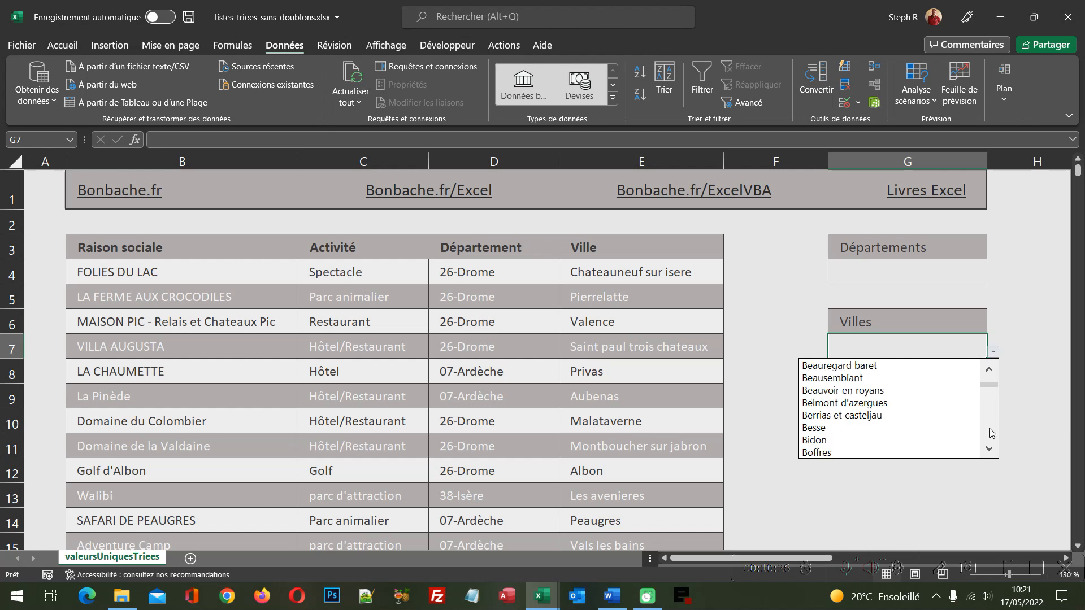
left_click(992, 434)
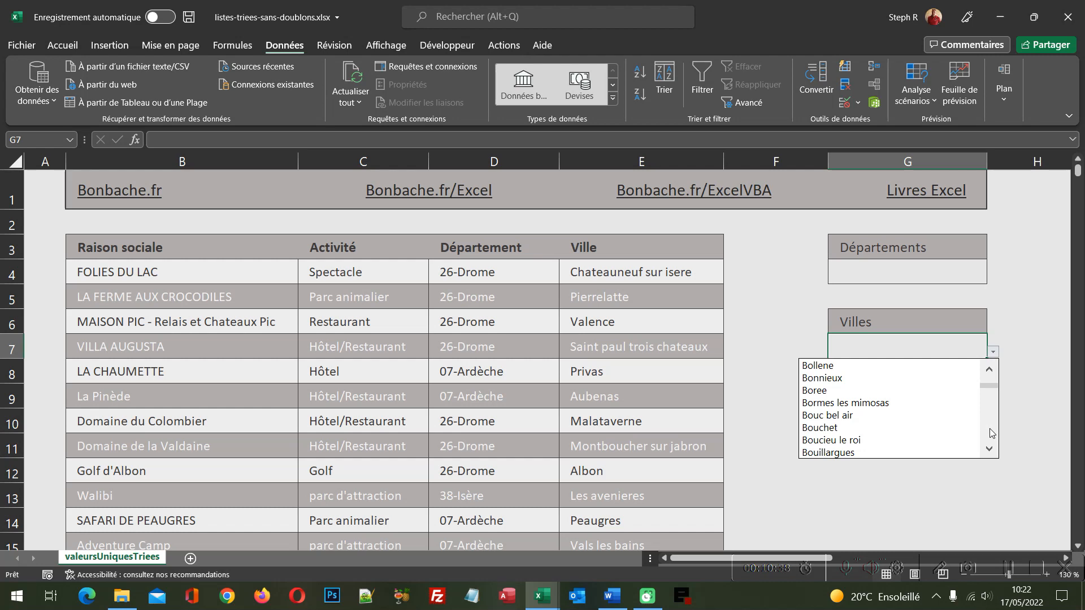
left_click(990, 429)
left_click(989, 429)
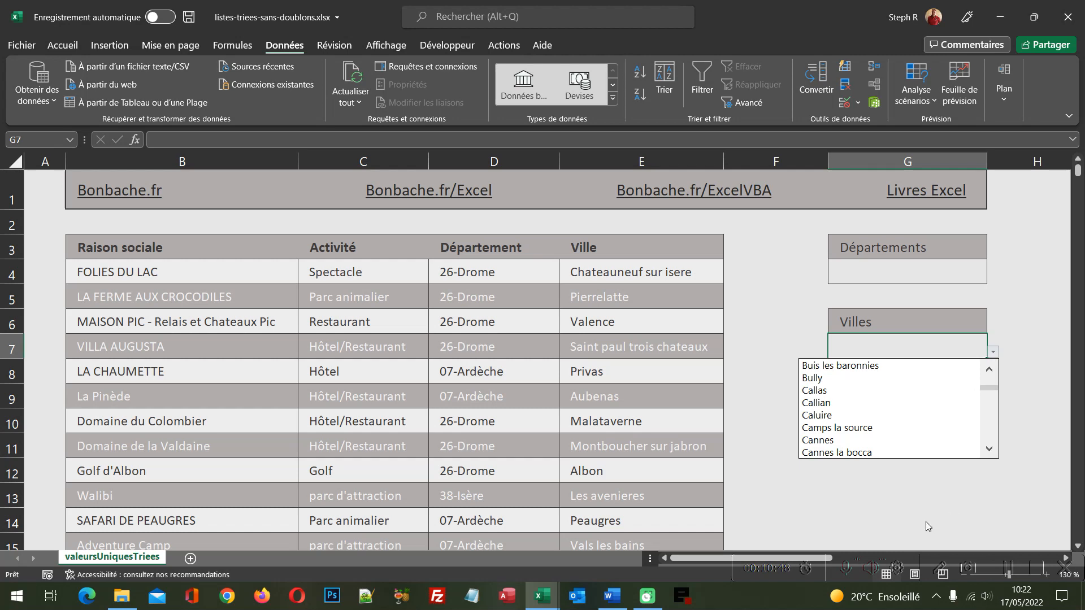
key("Escape")
Start a new record in row 1001 below the table with the company name Peu Importe and the activity Restaurant.
left_click(338, 272)
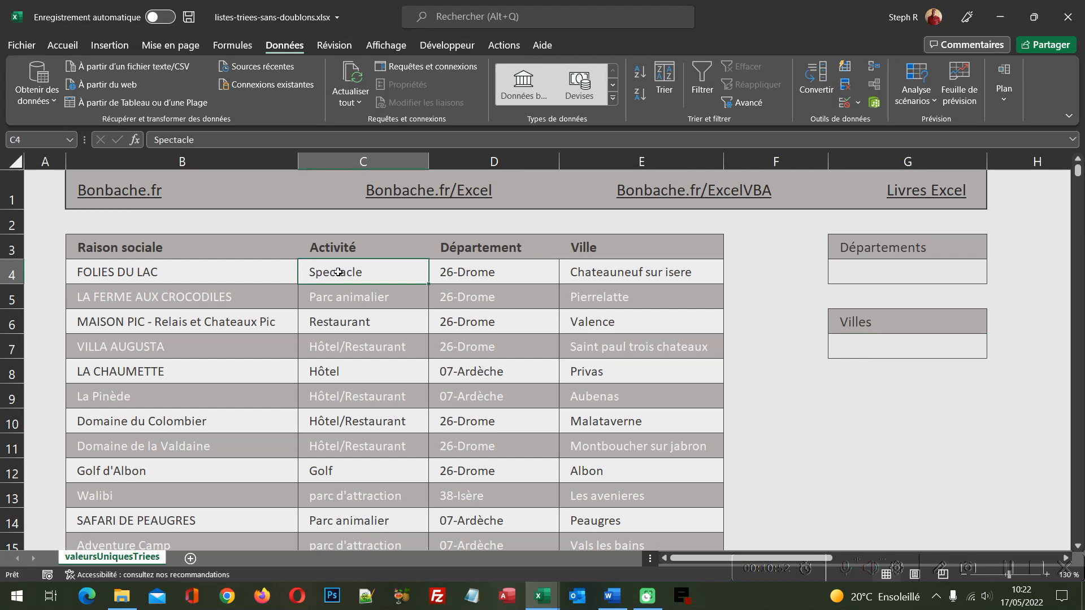
key("Page_Down")
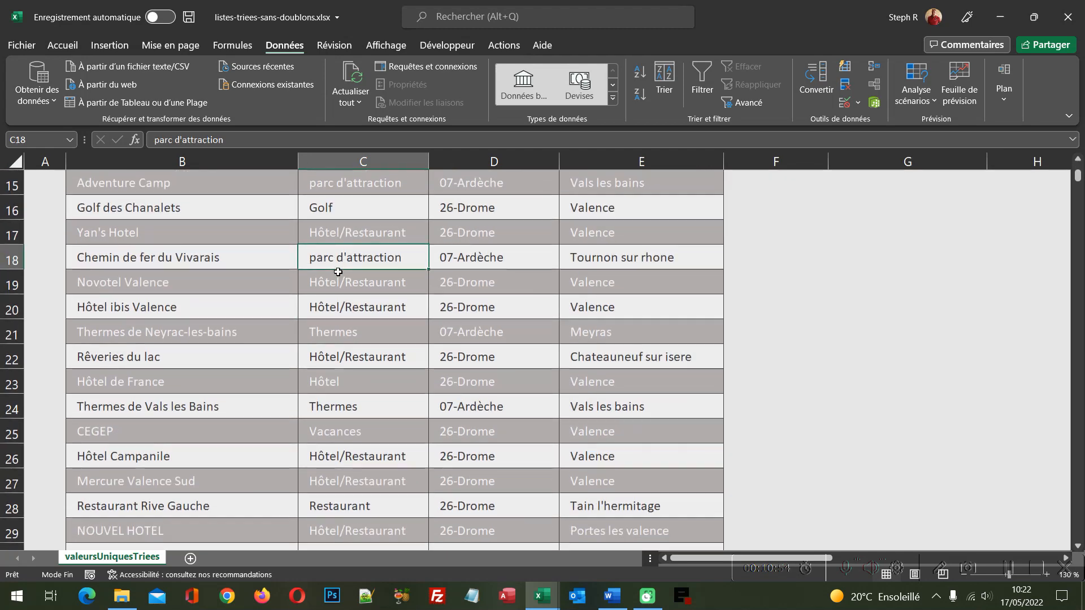
scroll(361, 274, "down", 3)
scroll(362, 273, "down", 12)
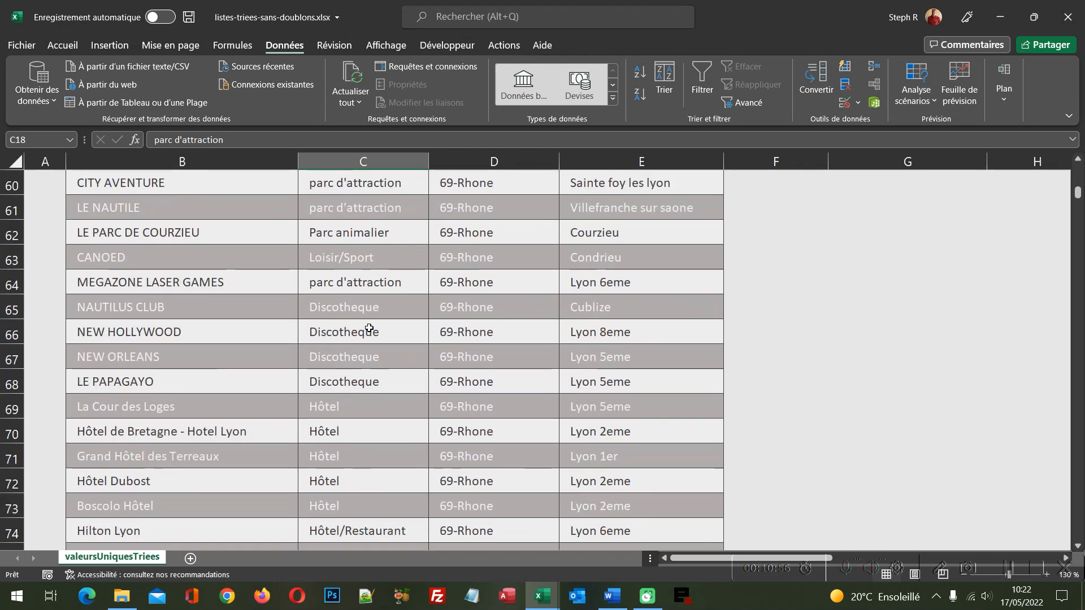
left_click(369, 329)
key("ctrl+Down")
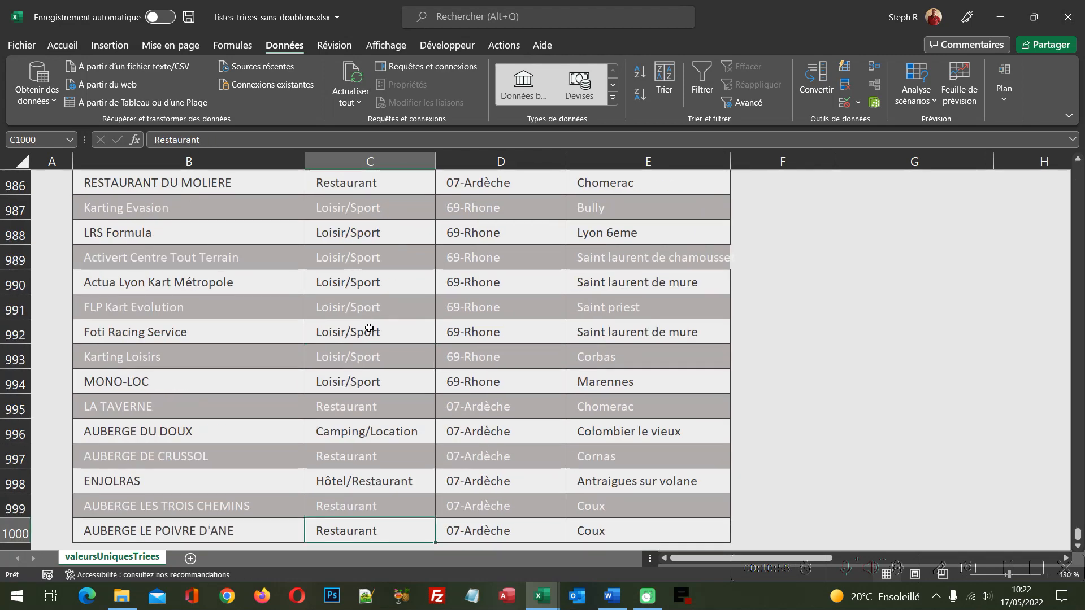
scroll(369, 328, "down", 3)
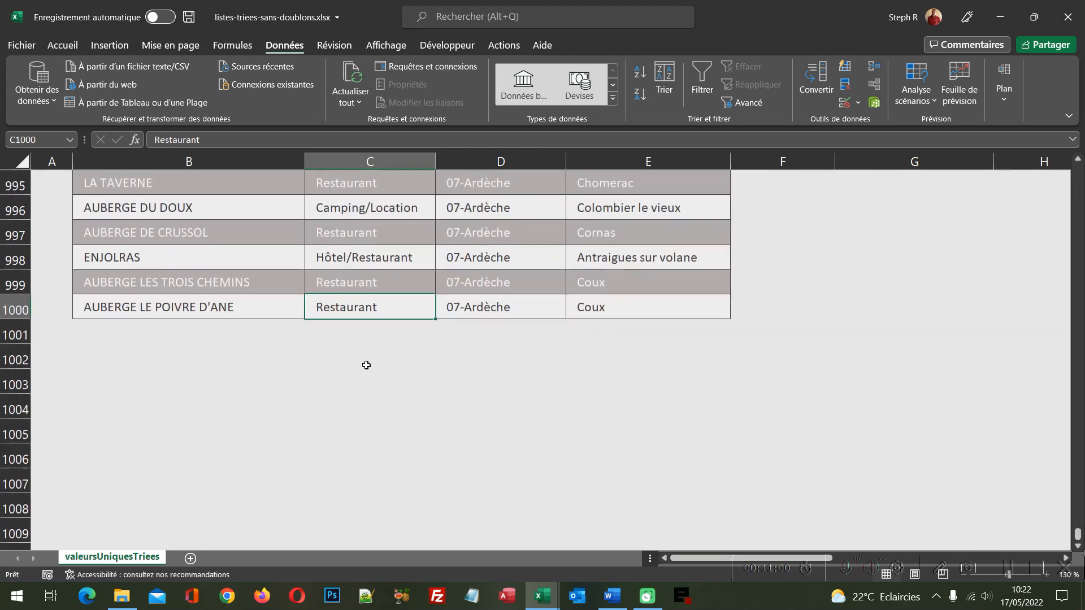
left_click(160, 335)
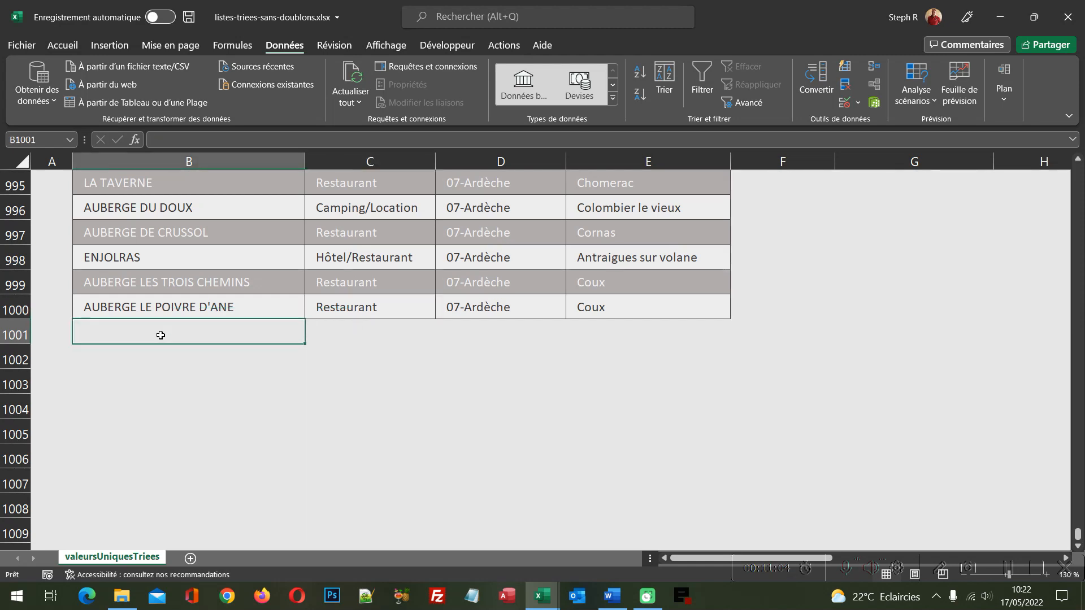
type("Peu")
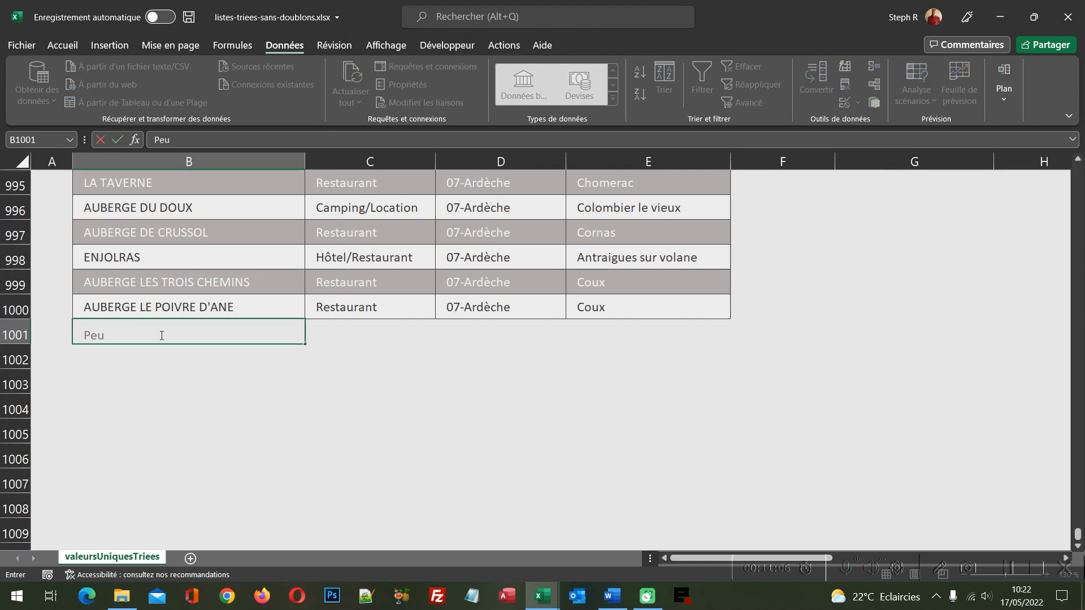
type(" Importe")
key("Tab")
type("Re")
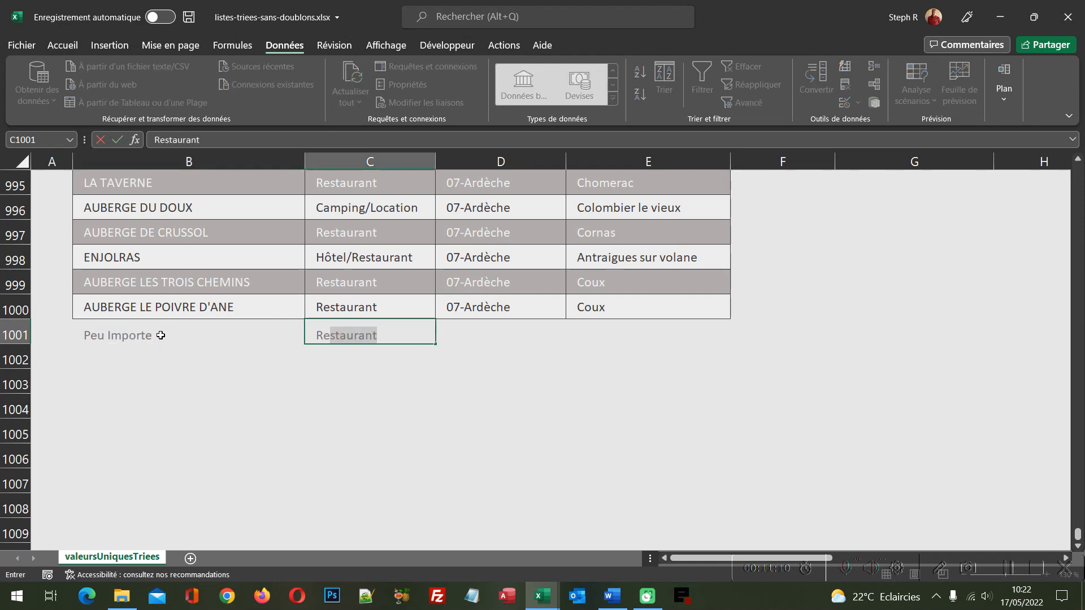
key("Tab")
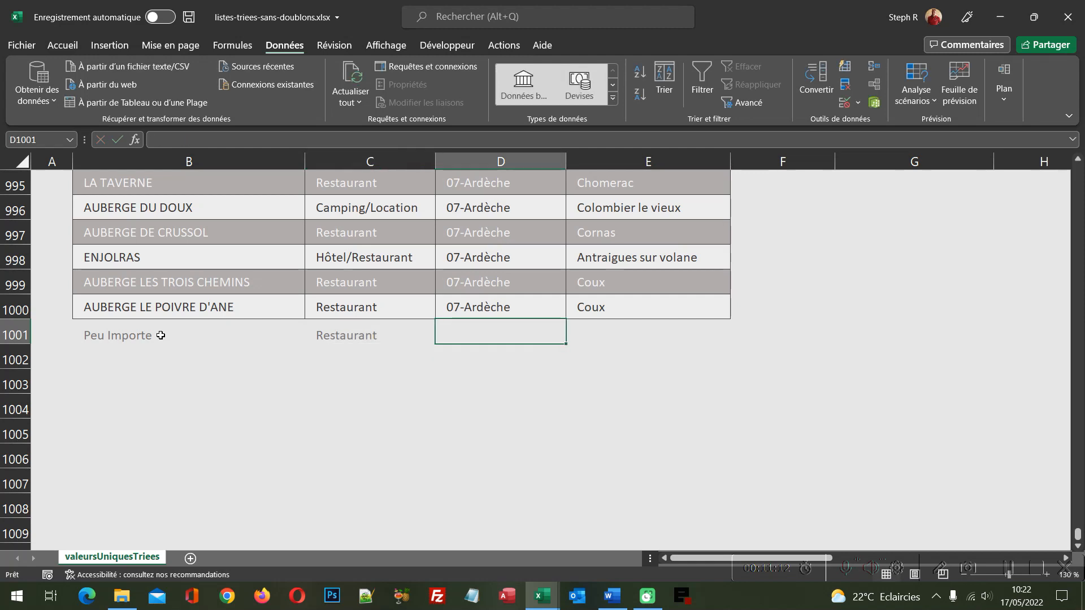
Complete the new record in row 1001 with the department 78-Yvelines and the city Montesson.
type("78")
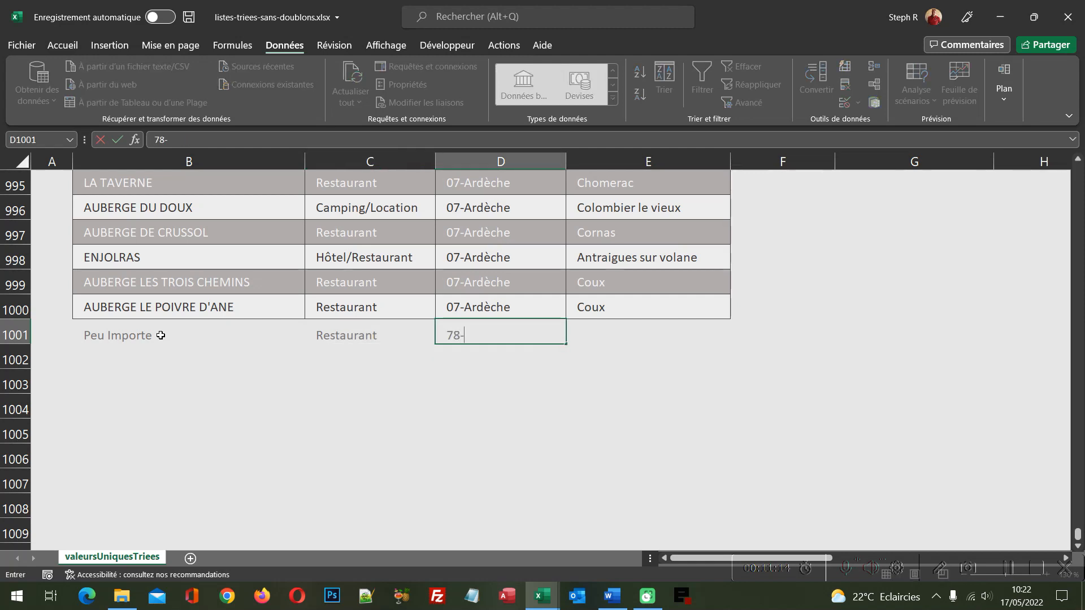
type("-Yvelines")
key("Tab")
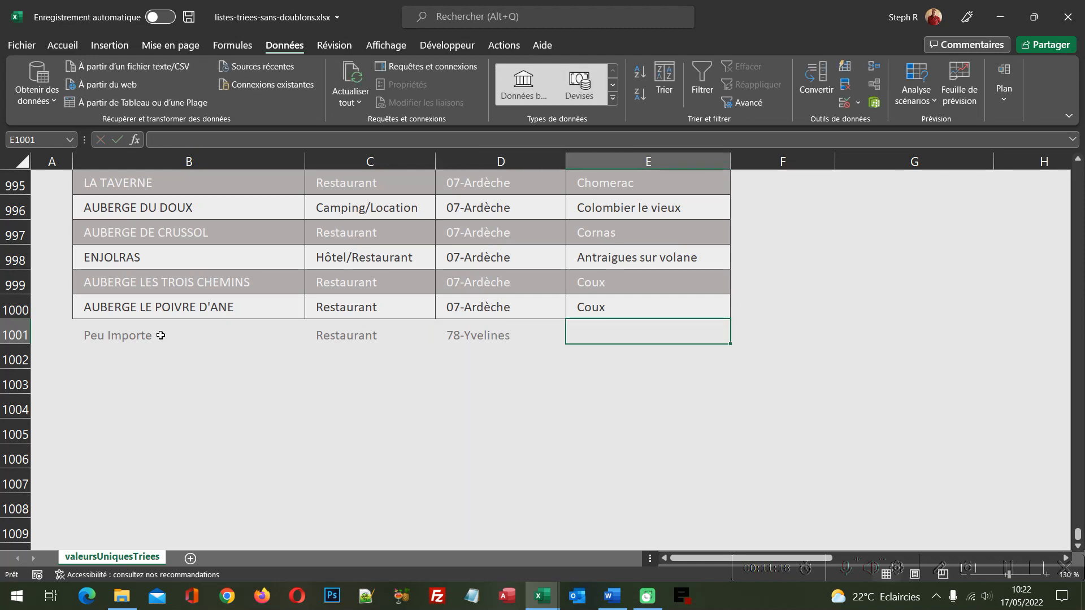
type("Montesson")
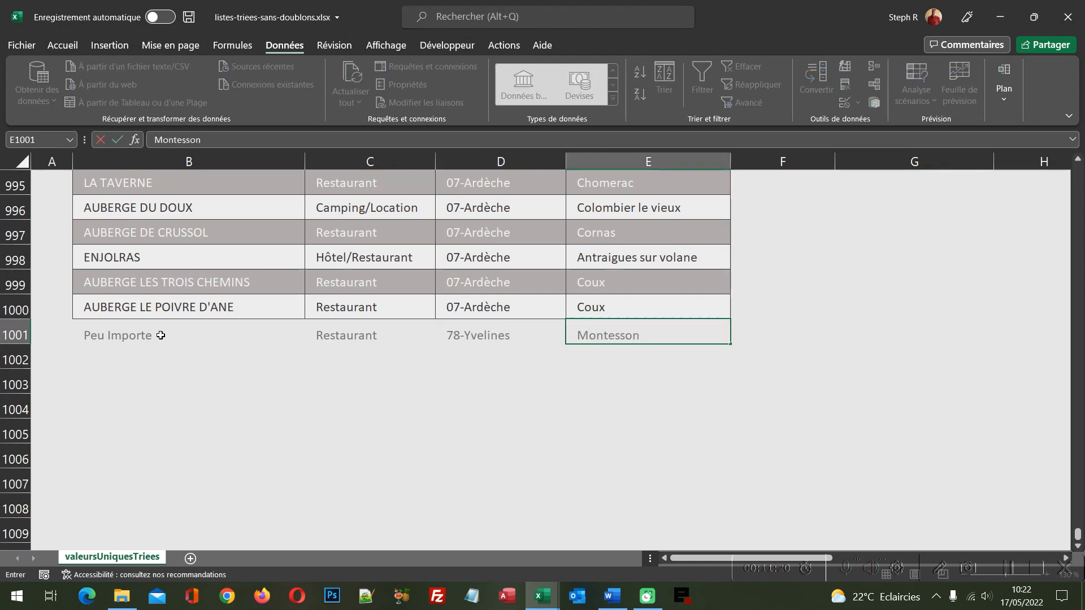
key("Up")
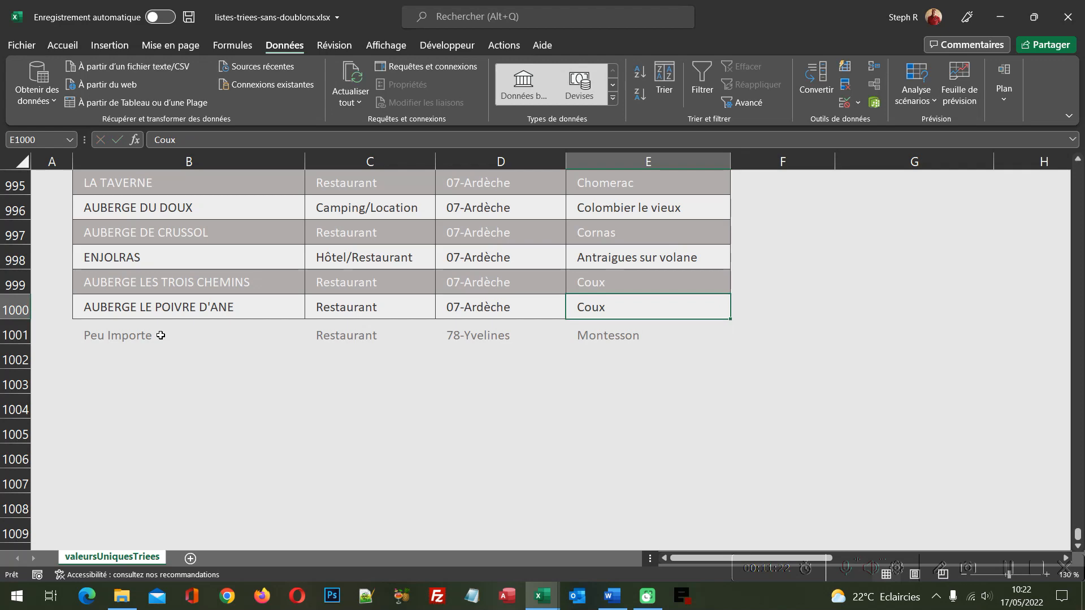
Return to the start of the sheet and look for 78-Yvelines in the Départements drop-down list of G4.
key("ctrl+Home")
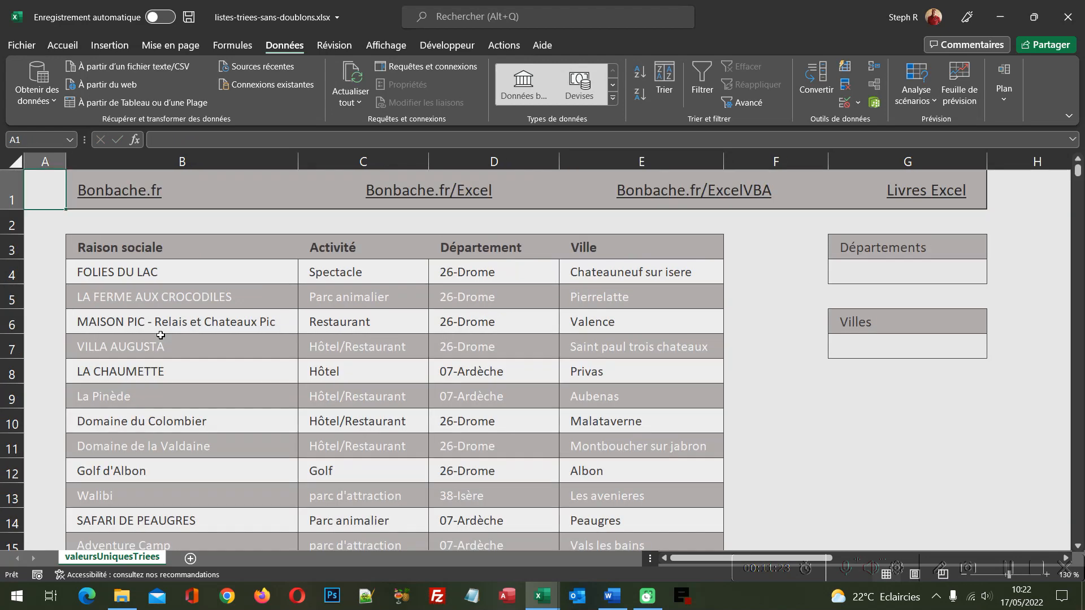
left_click(919, 274)
left_click(993, 277)
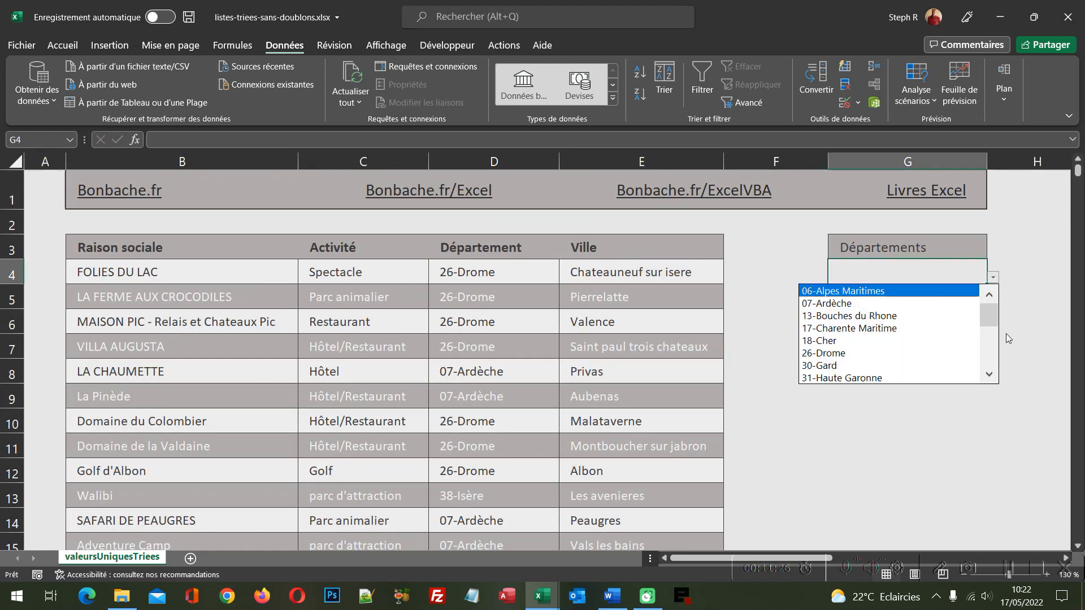
left_click(990, 352)
left_click(990, 359)
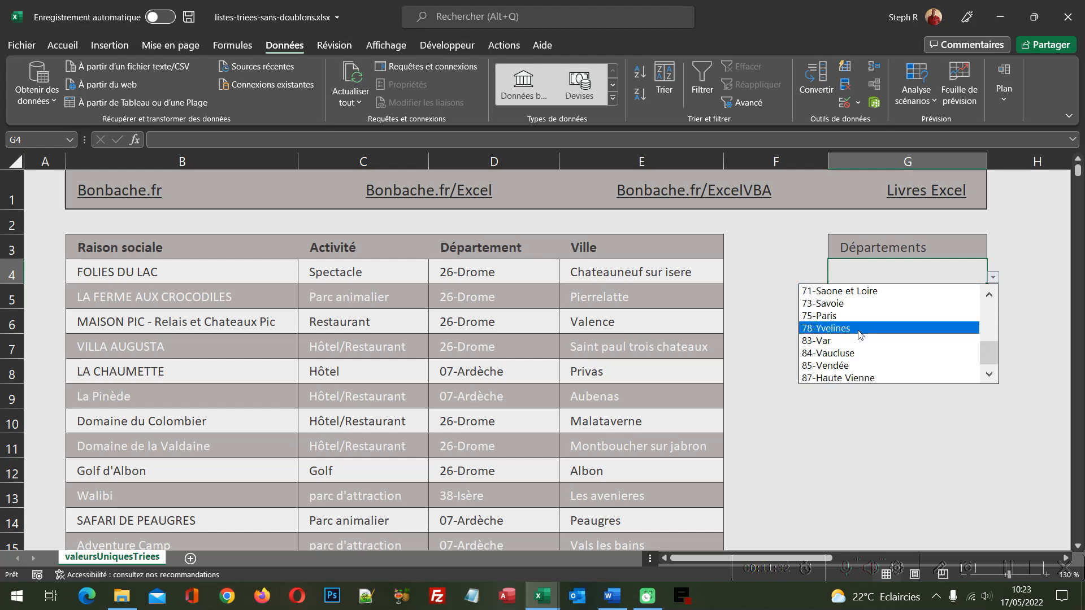
left_click(902, 270)
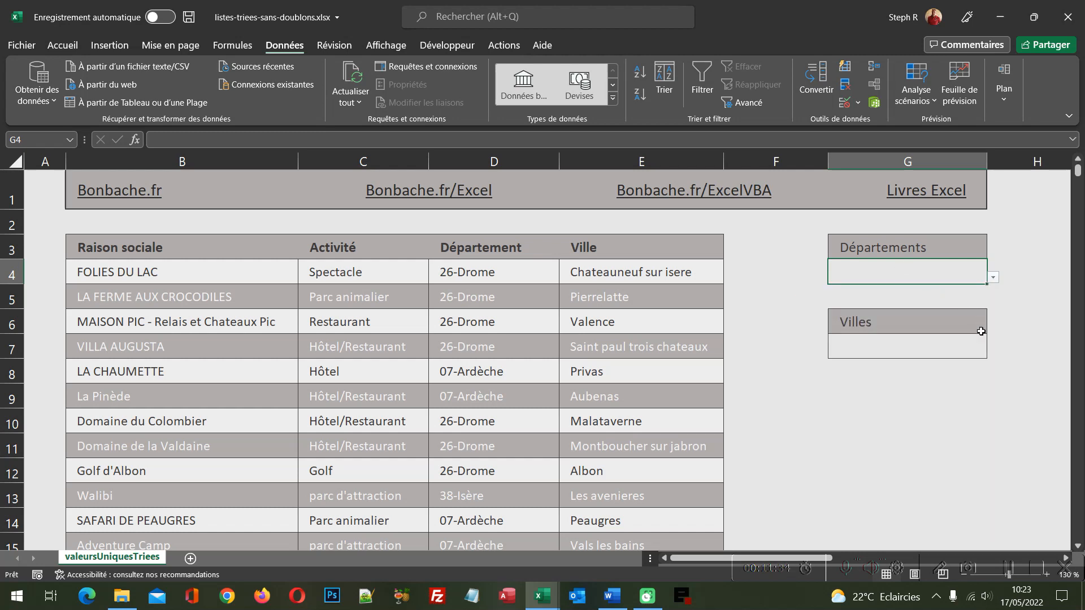
Look for Montesson in the Villes drop-down list of G7 and close the list without choosing a city.
left_click(971, 346)
left_click(993, 351)
scroll(992, 417, "down", 15)
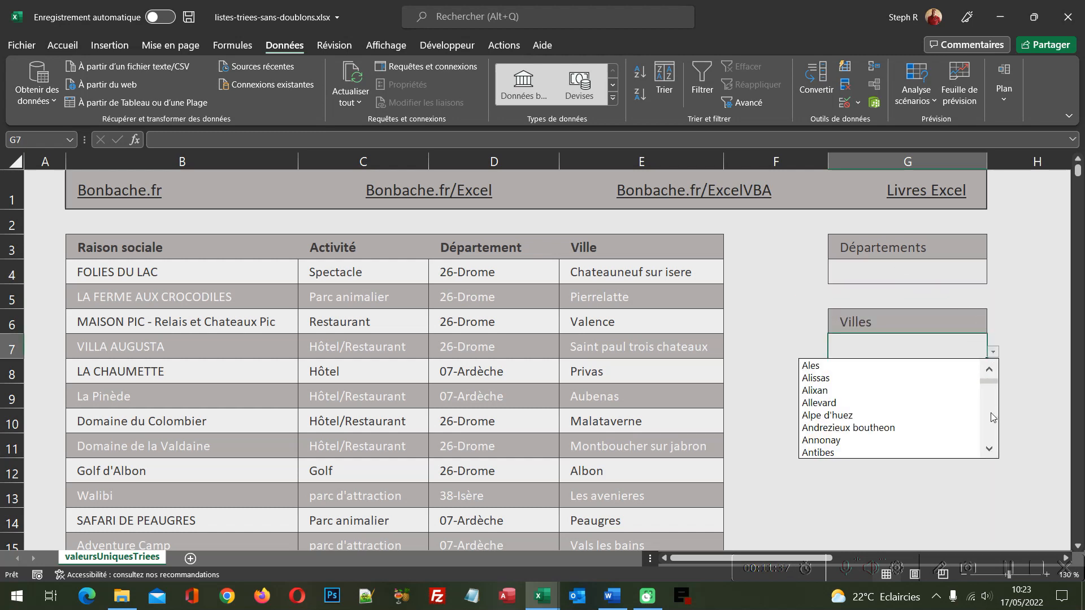
scroll(992, 419, "down", 15)
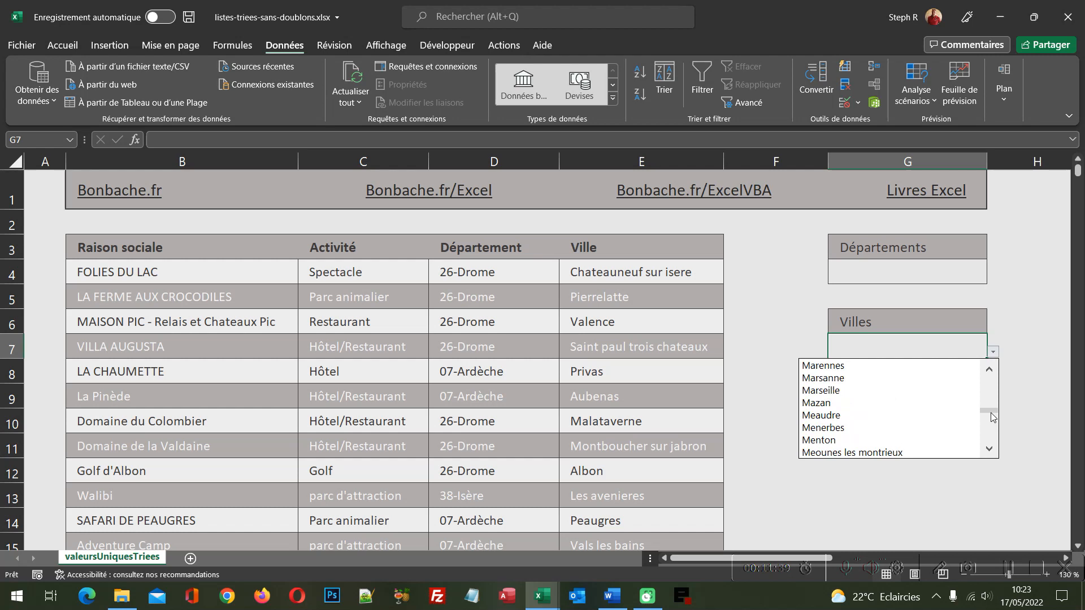
scroll(993, 424, "down", 6)
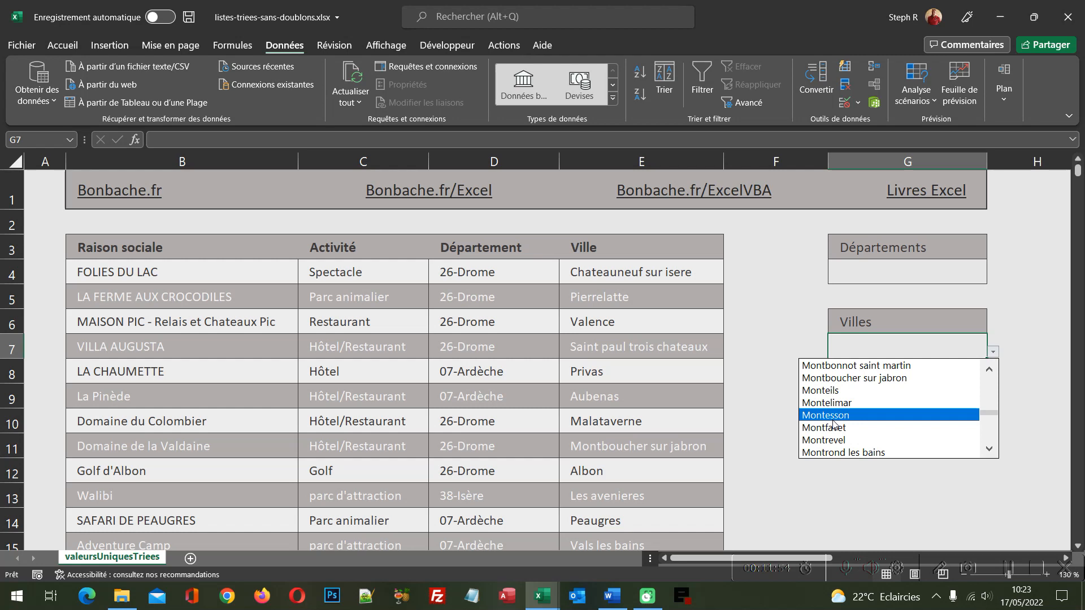
left_click(485, 422)
left_click(485, 423)
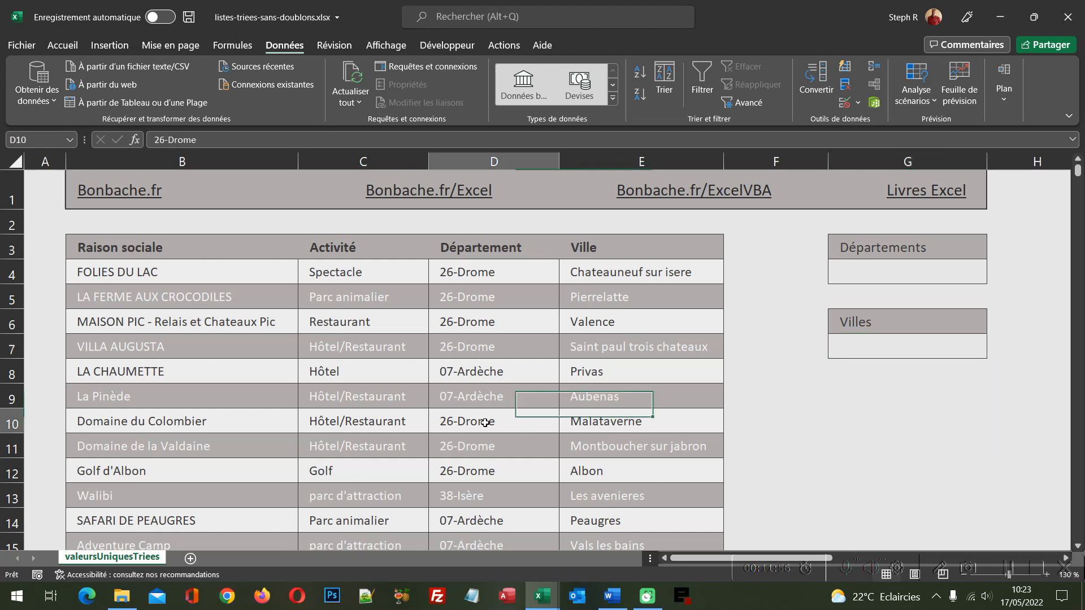